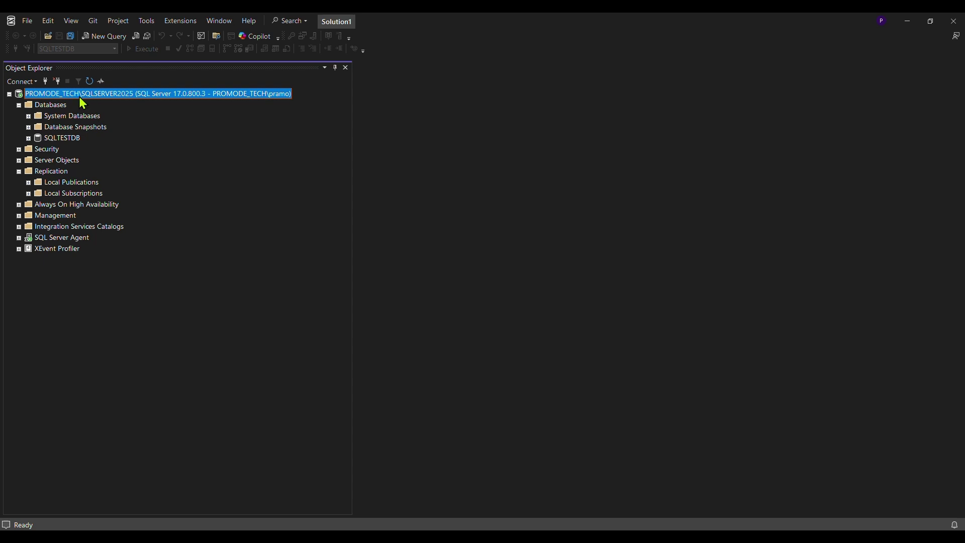
Step: Refresh the Replication folder and view then close the program's version information
click(19, 172)
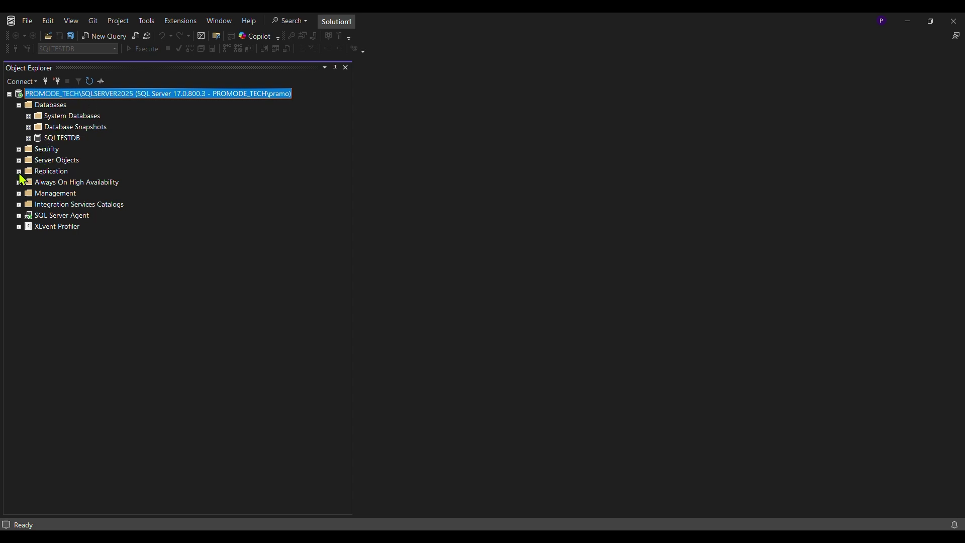
click(19, 171)
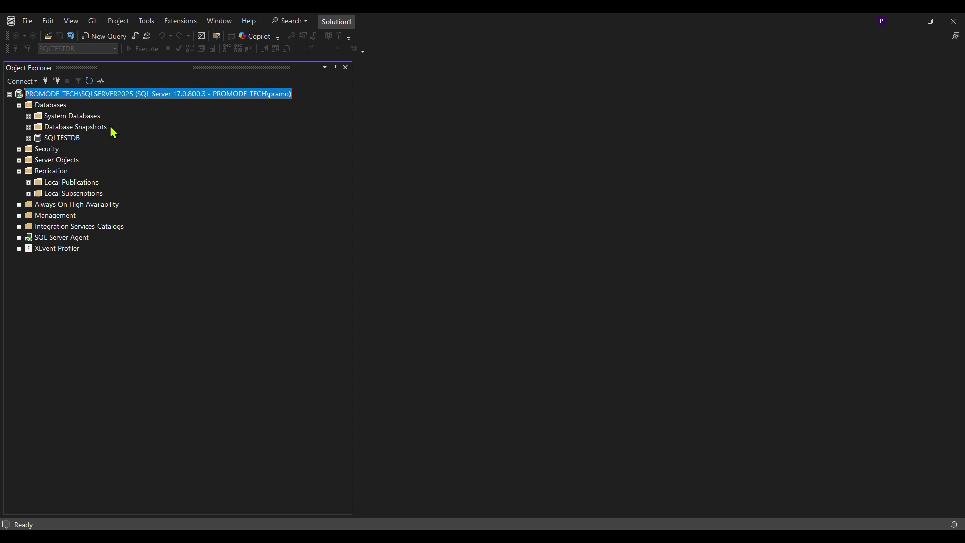
click(257, 24)
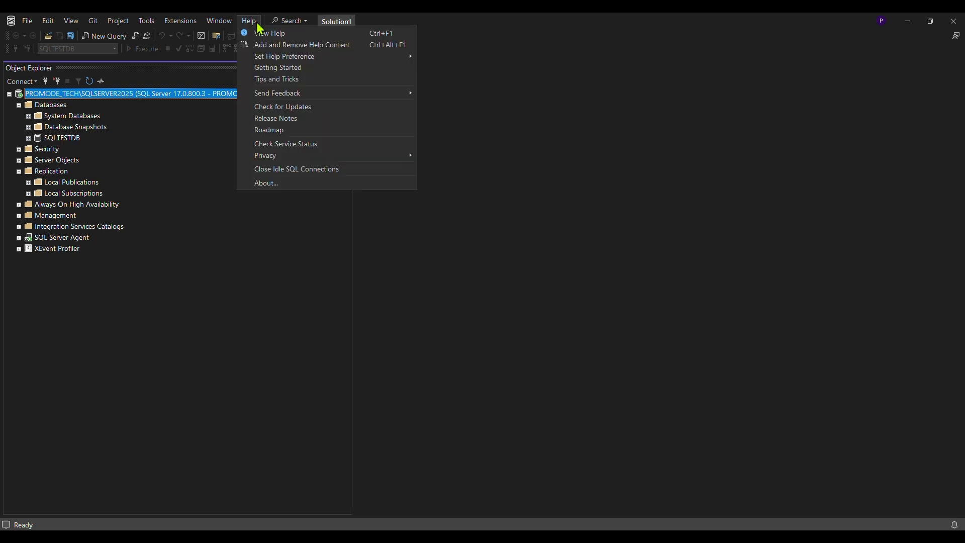
click(295, 184)
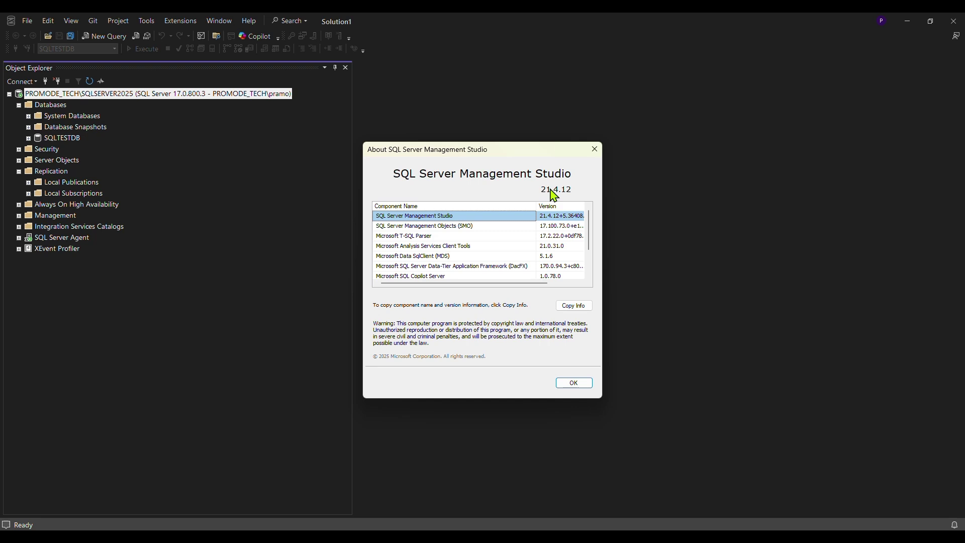
click(594, 149)
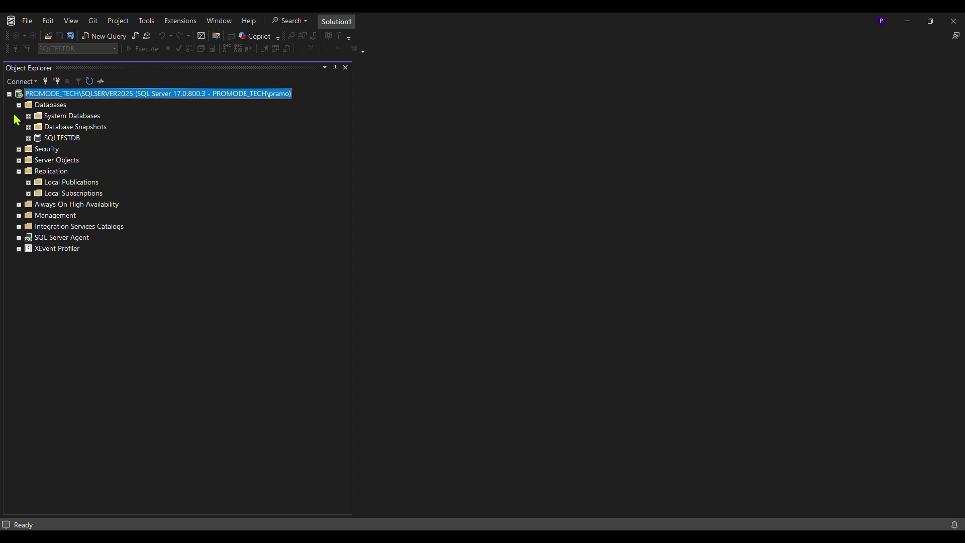
Step: Browse Local Publications and Local Subscriptions under Replication to check for existing publications
click(18, 171)
click(19, 172)
click(56, 184)
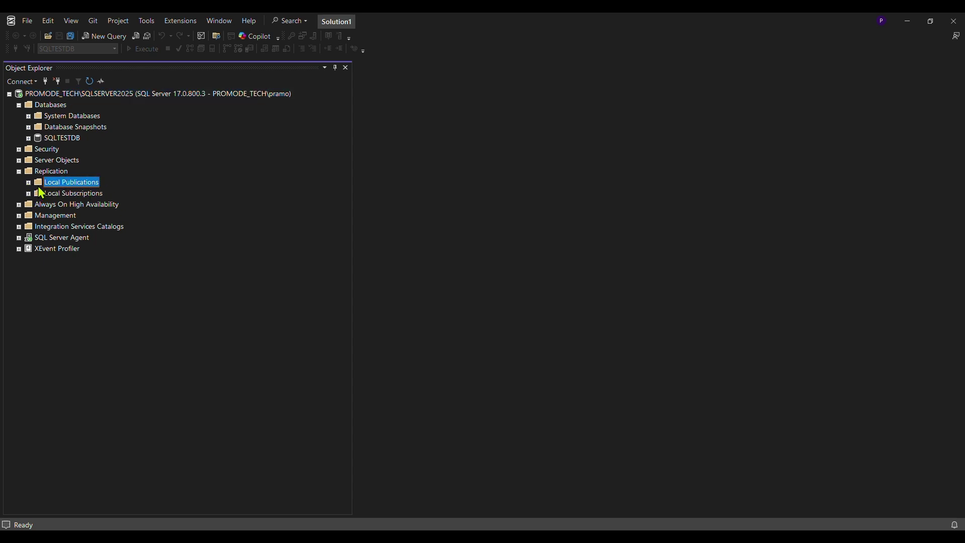
click(61, 195)
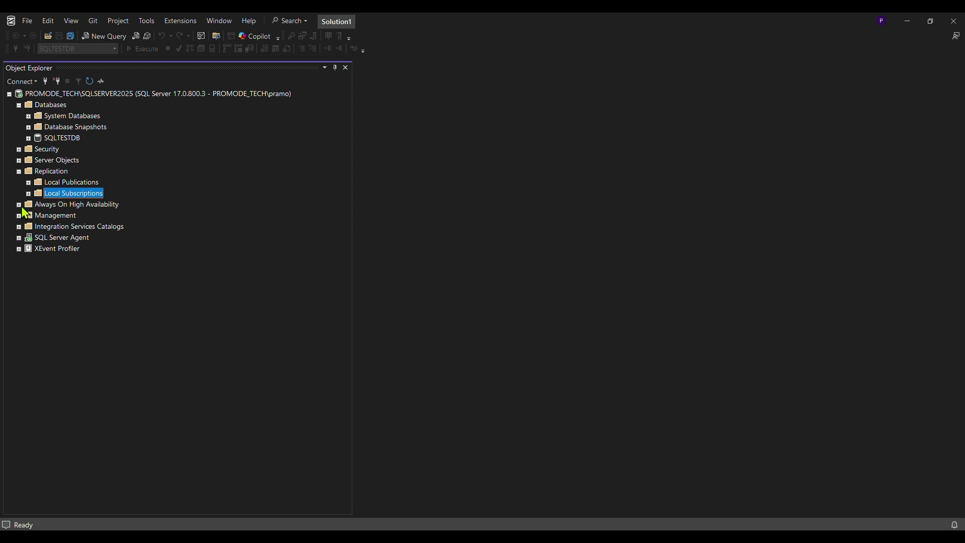
click(69, 183)
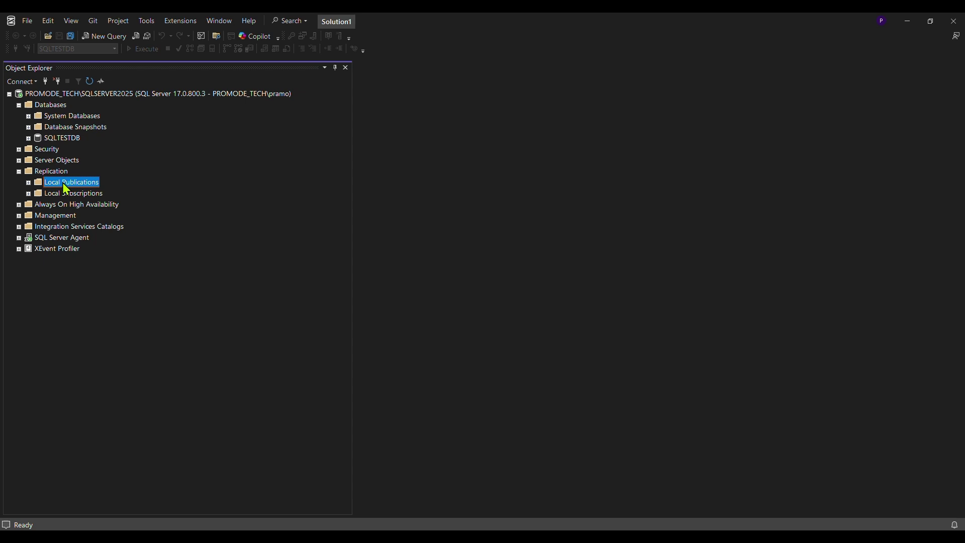
click(28, 182)
Step: Start a New Publication from Local Publications, keeping SQLSERVER2025 as its own Distributor
right_click(65, 186)
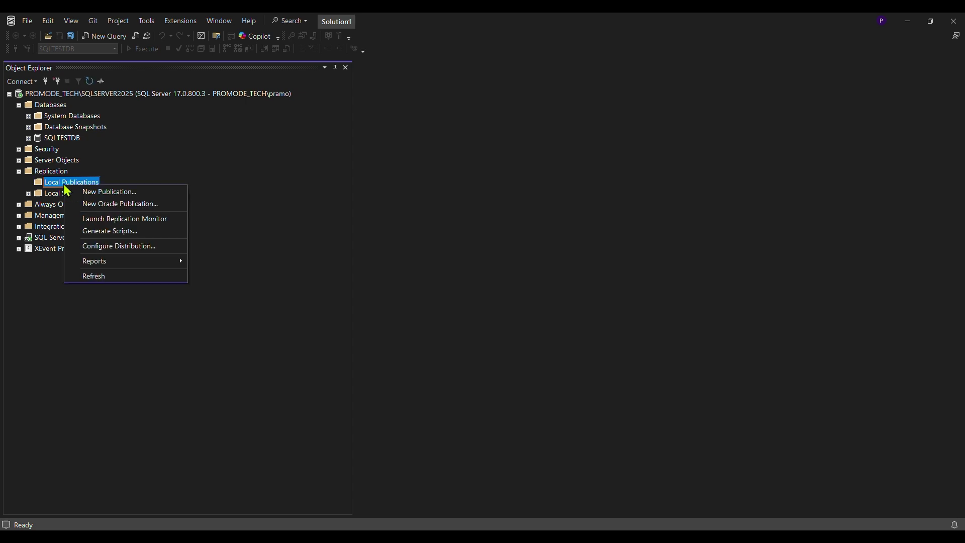
click(121, 195)
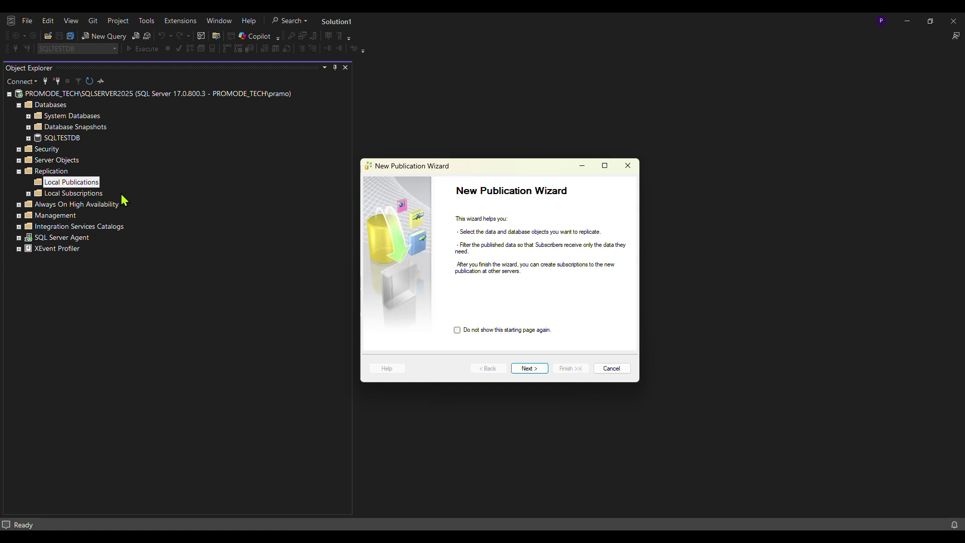
click(530, 370)
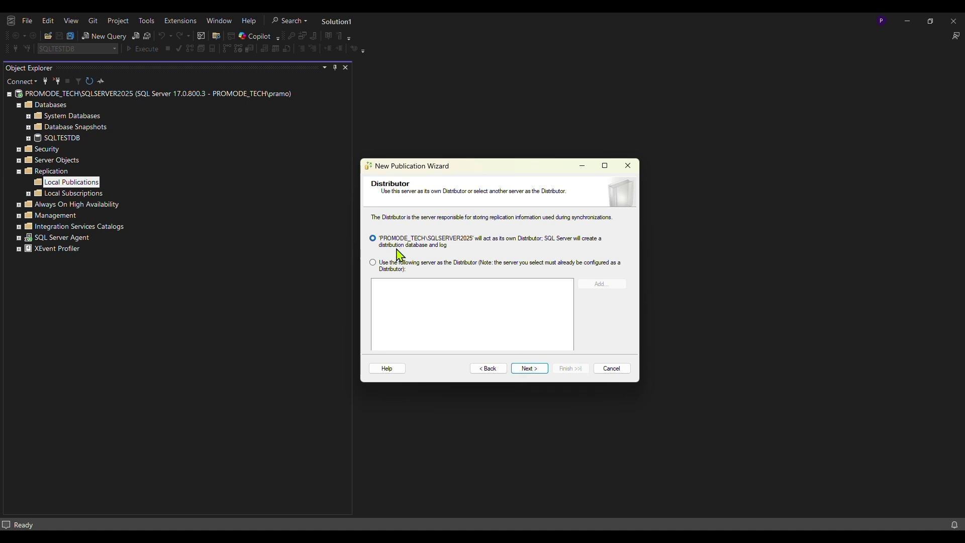
click(534, 370)
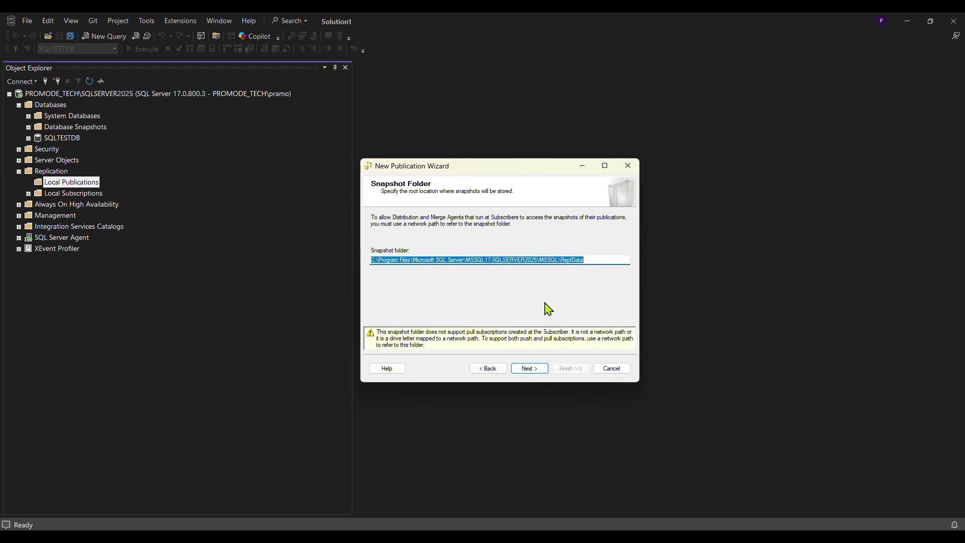
Step: Copy the default ReplData snapshot folder path and move the wizard higher on screen
right_click(466, 267)
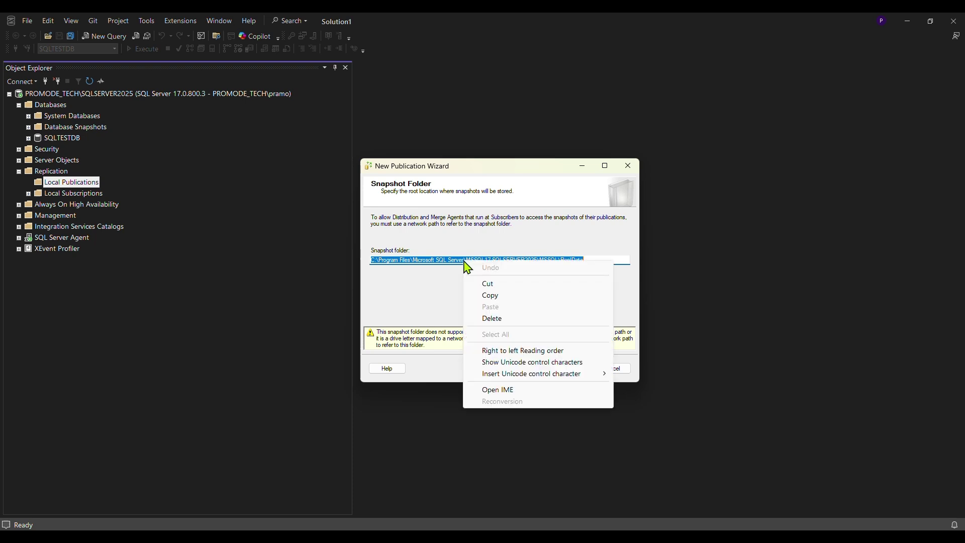
click(489, 296)
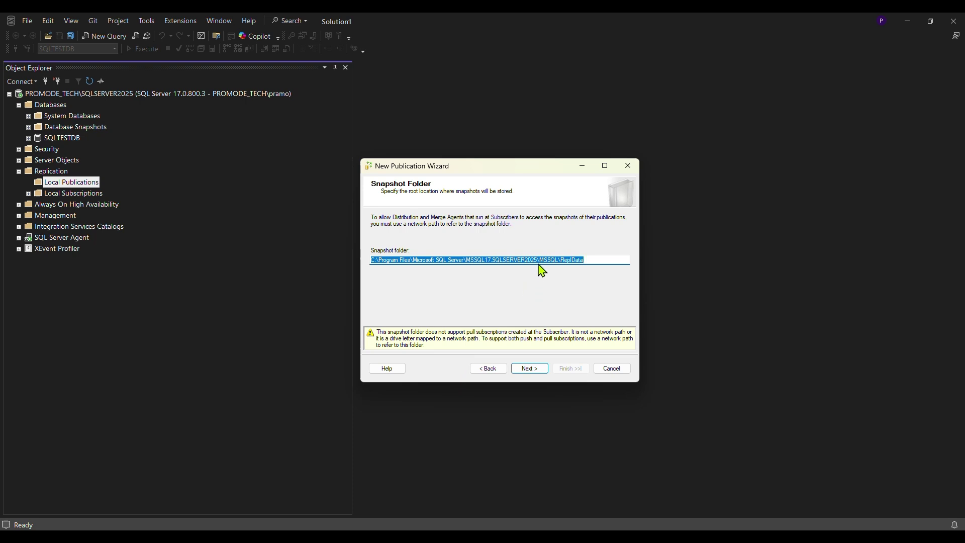
drag(496, 168, 494, 111)
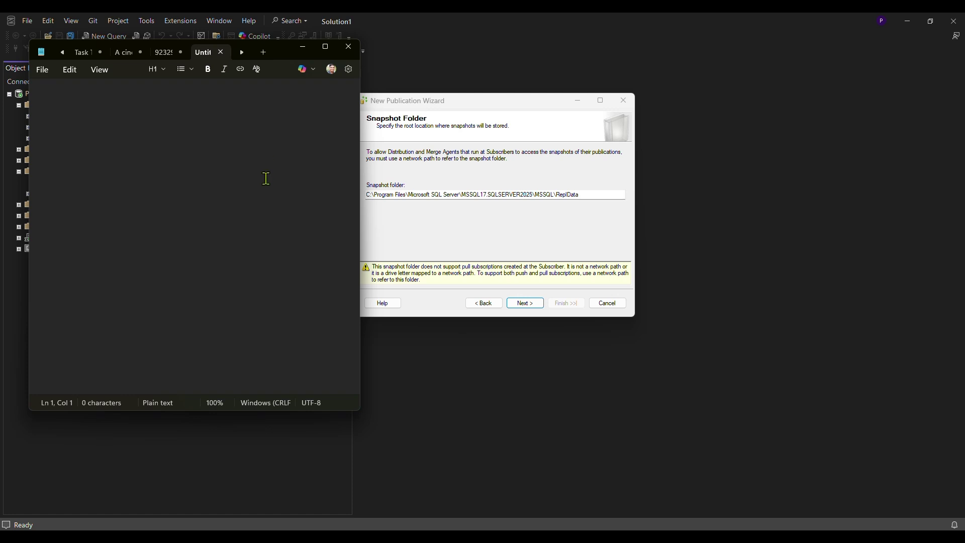
Step: Paste the ReplData snapshot folder path into Notepad, move the window aside, then minimize it
key(ctrl+v)
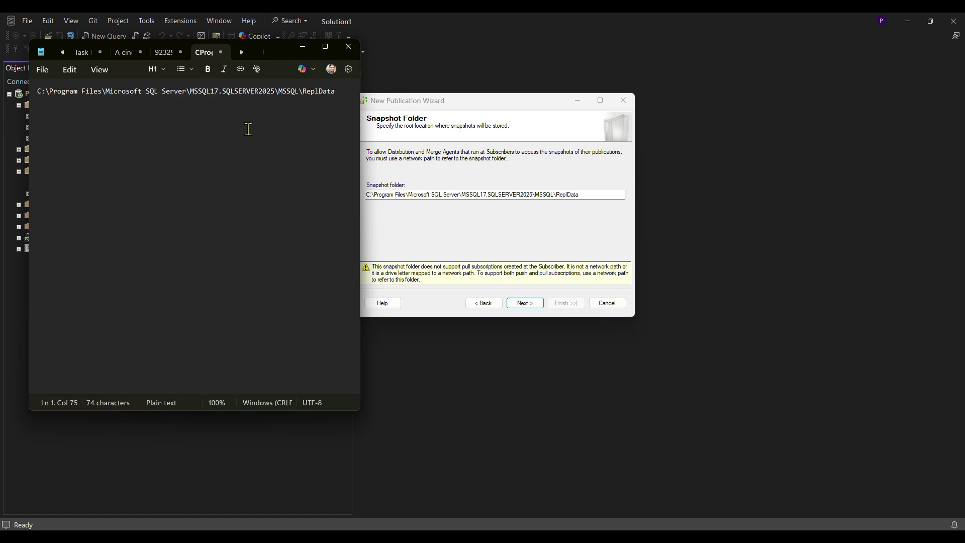
drag(287, 57, 826, 180)
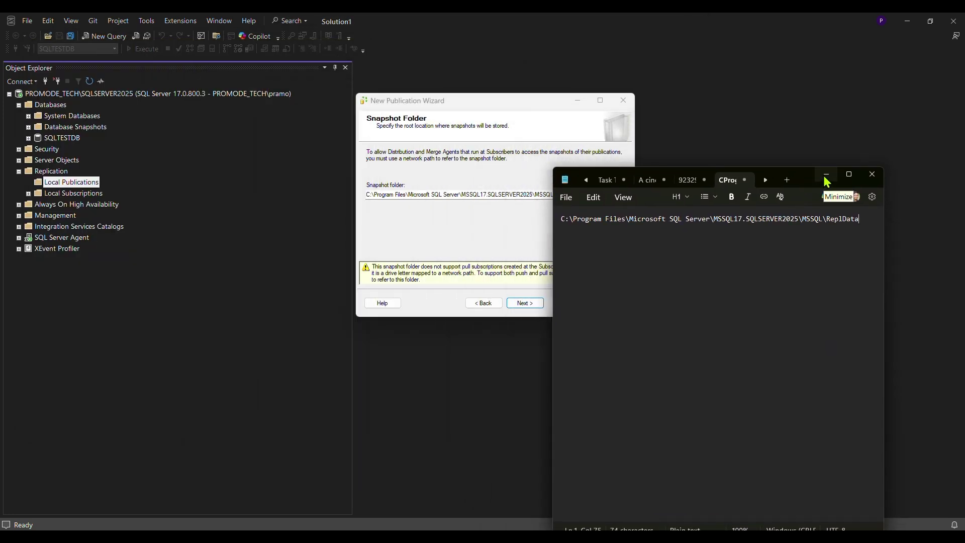
click(825, 176)
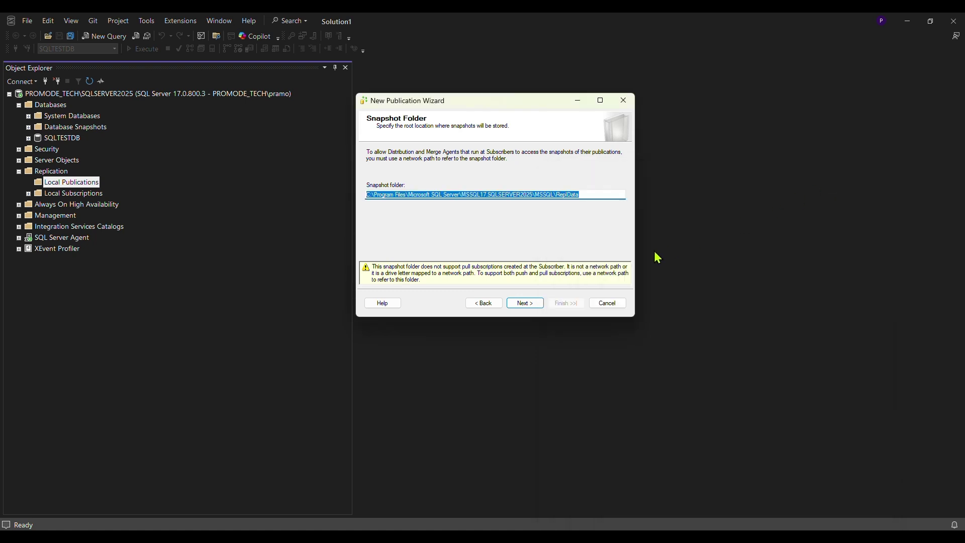
Step: Accept the default snapshot folder, publish from SQLTESTDB, and choose Transactional publication
click(525, 304)
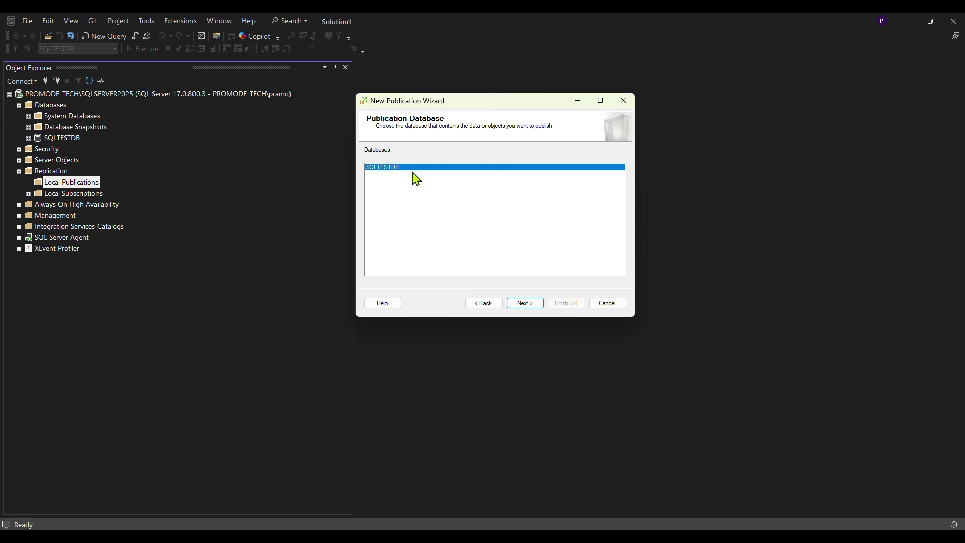
click(536, 311)
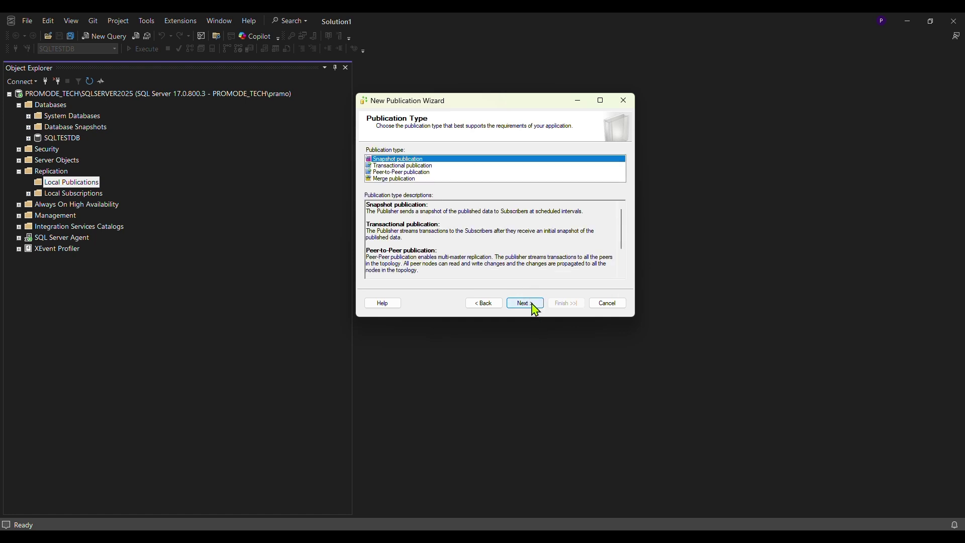
click(405, 166)
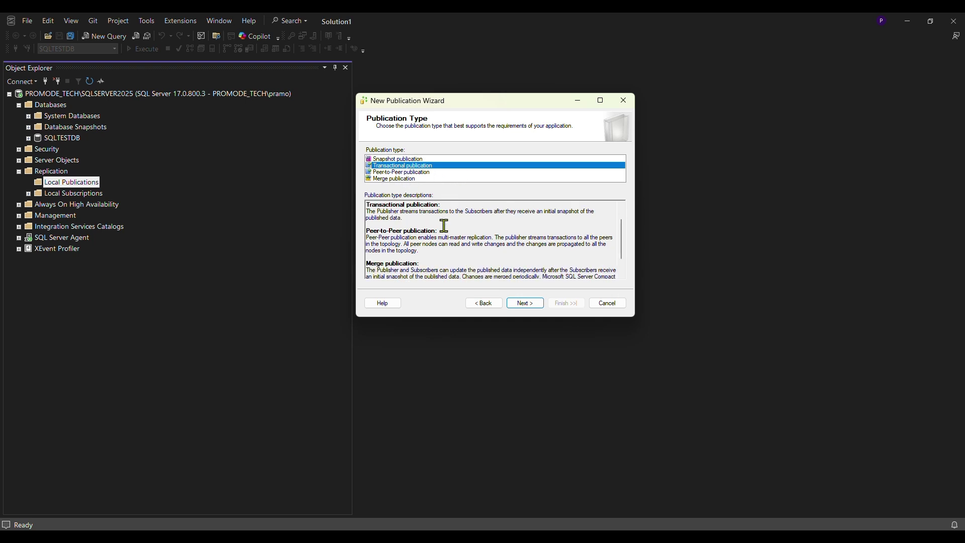
click(529, 304)
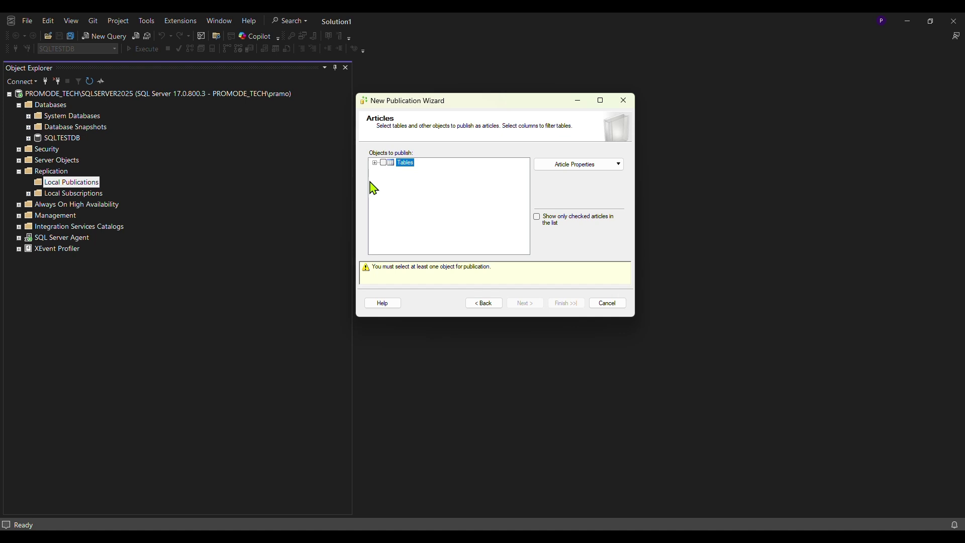
Step: Expand Tables and check Students (dbo) so all five columns are published
click(374, 163)
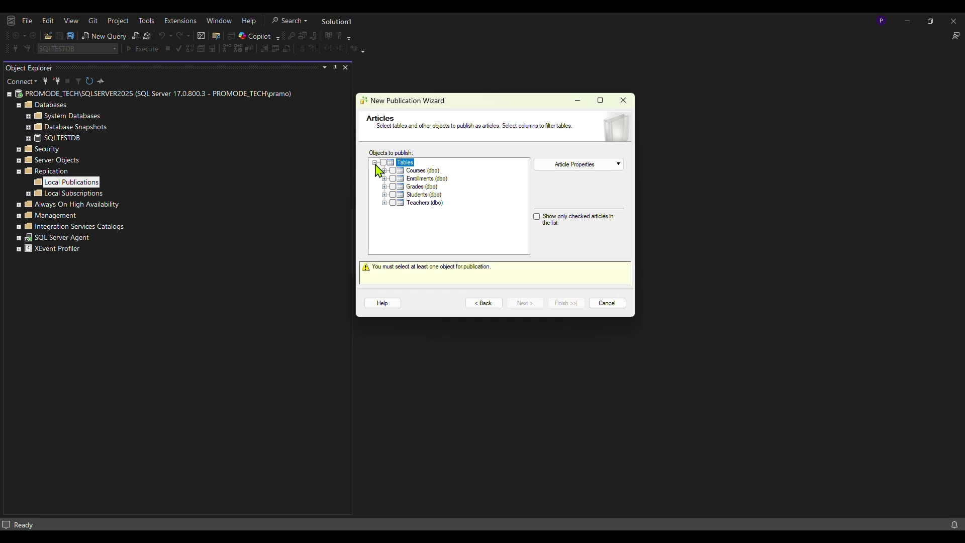
click(384, 195)
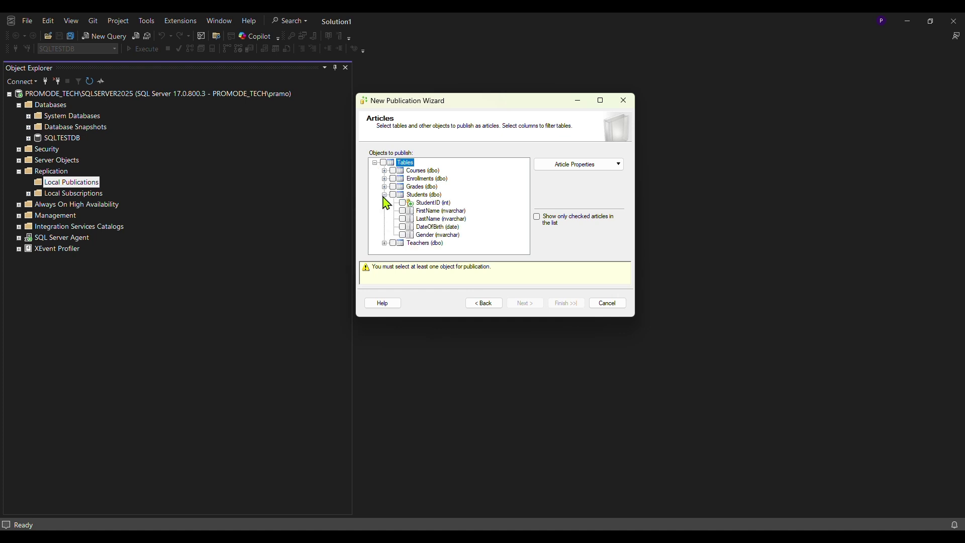
click(393, 194)
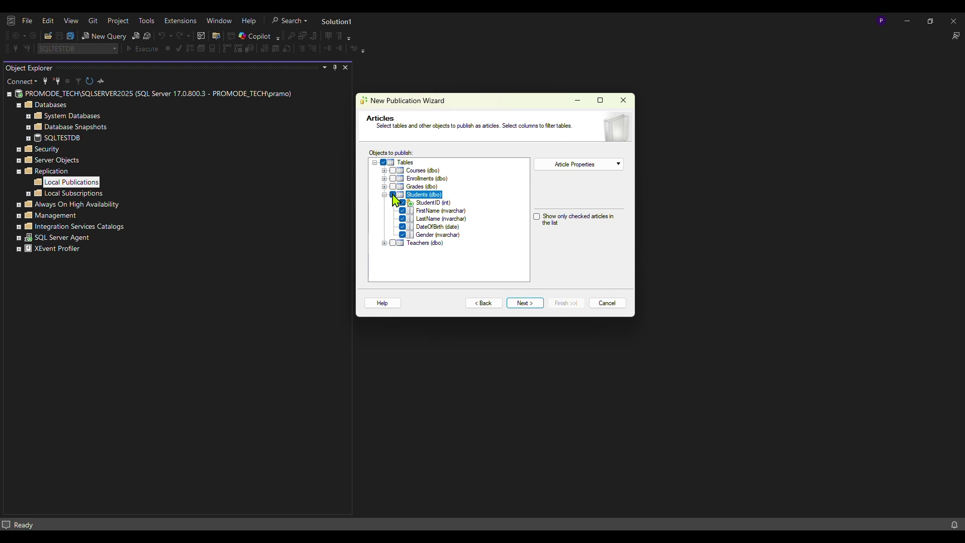
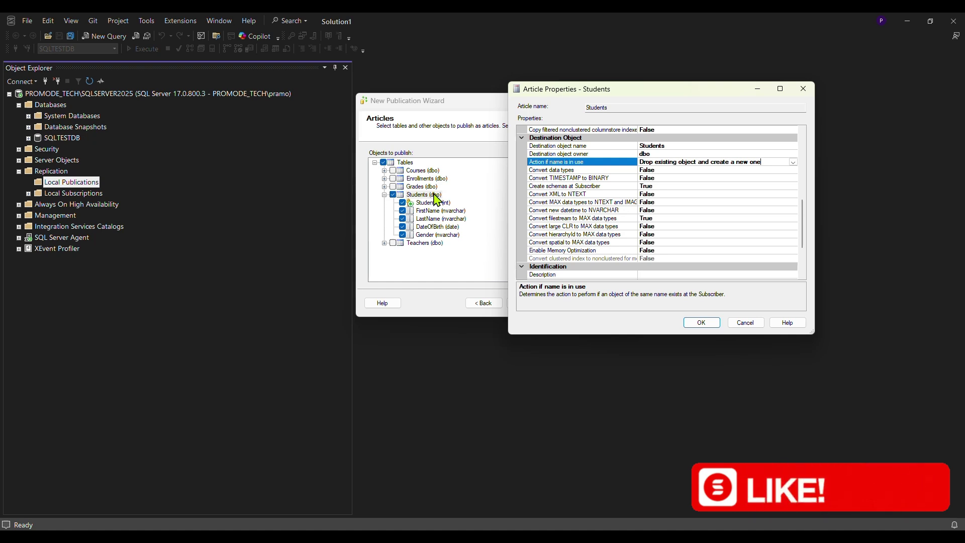
Step: Keep 'Drop existing object and create a new one' for the Students article and confirm its properties
click(793, 162)
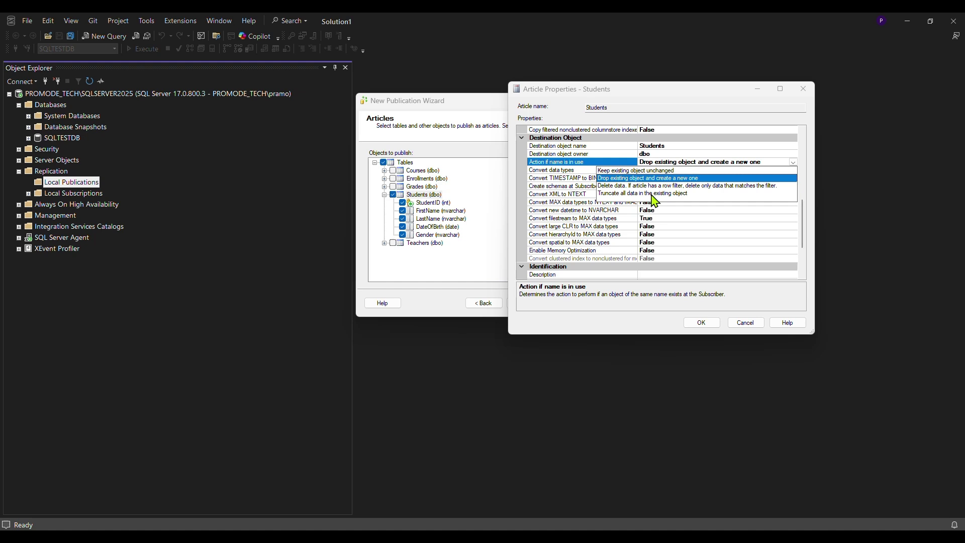
click(676, 178)
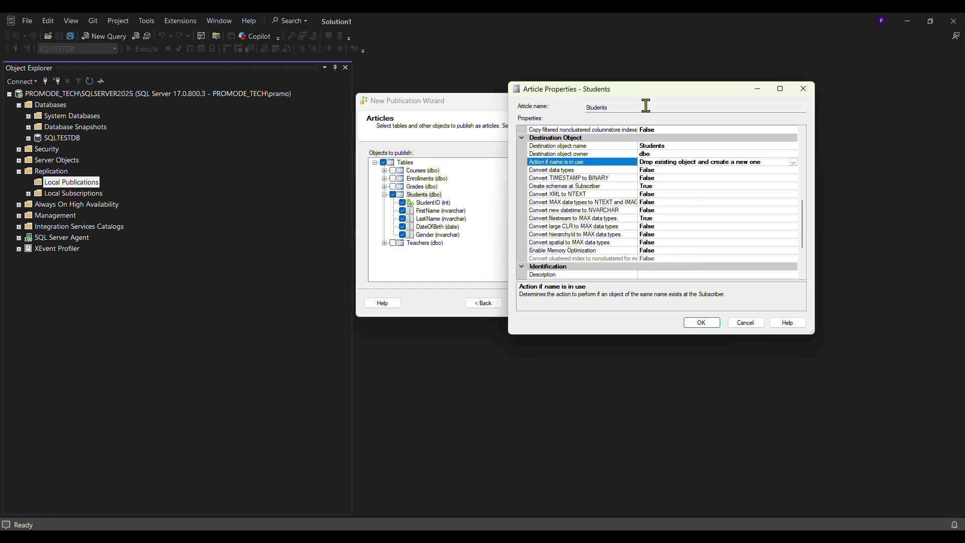
drag(662, 91, 718, 78)
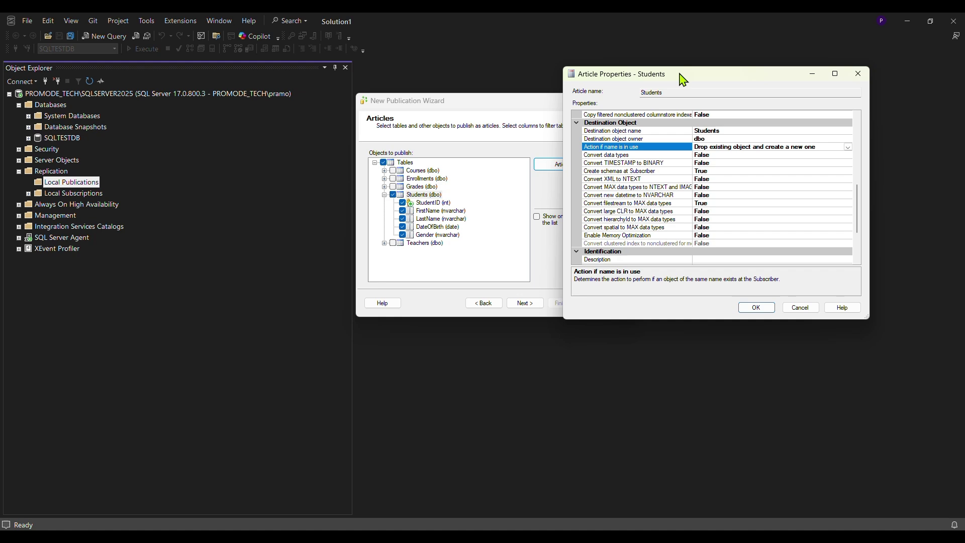
click(757, 308)
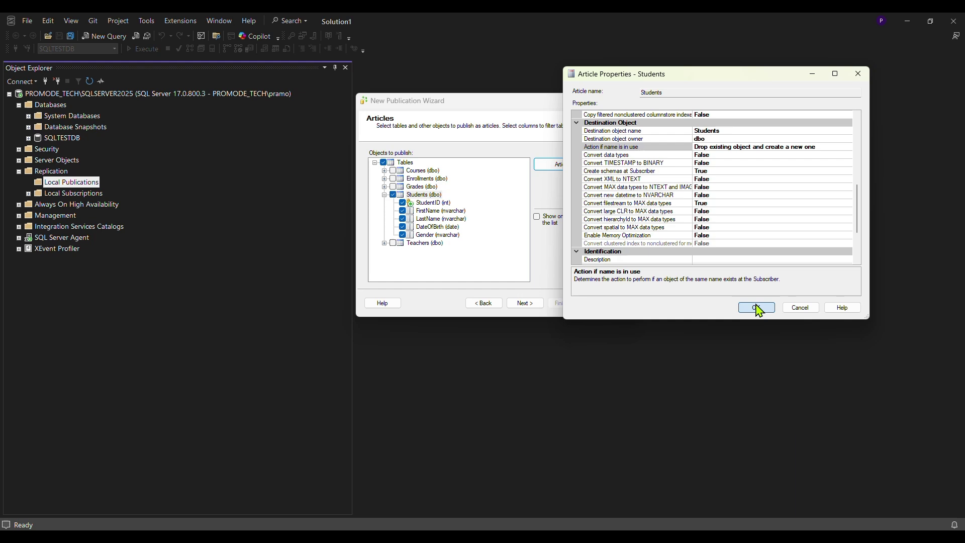
click(757, 307)
Step: Open an Add Filter for Students, look over its columns, then cancel so all rows publish
click(534, 303)
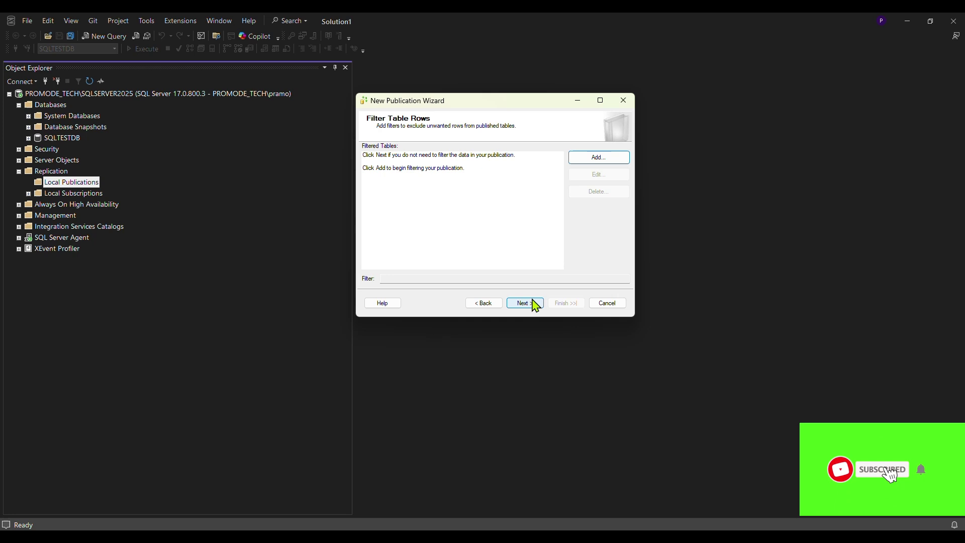
click(600, 158)
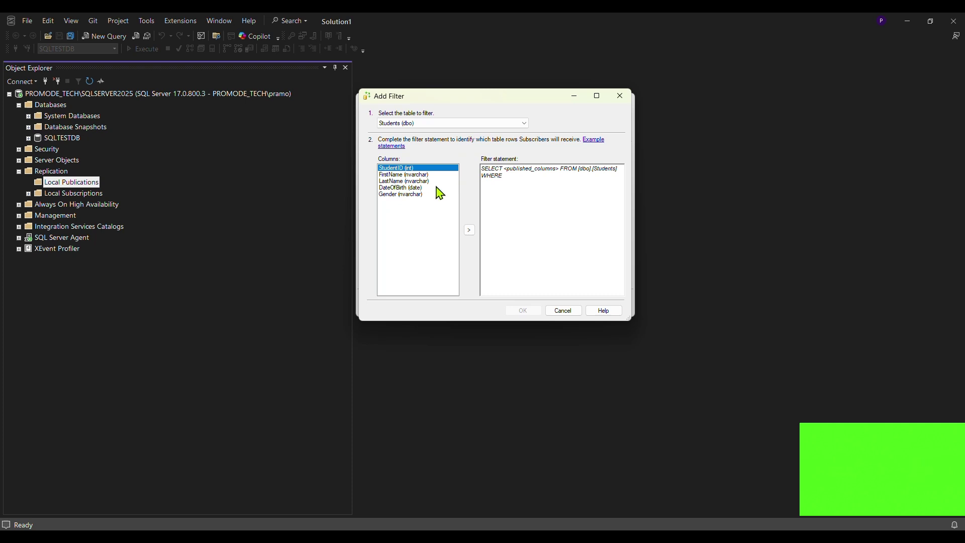
click(419, 176)
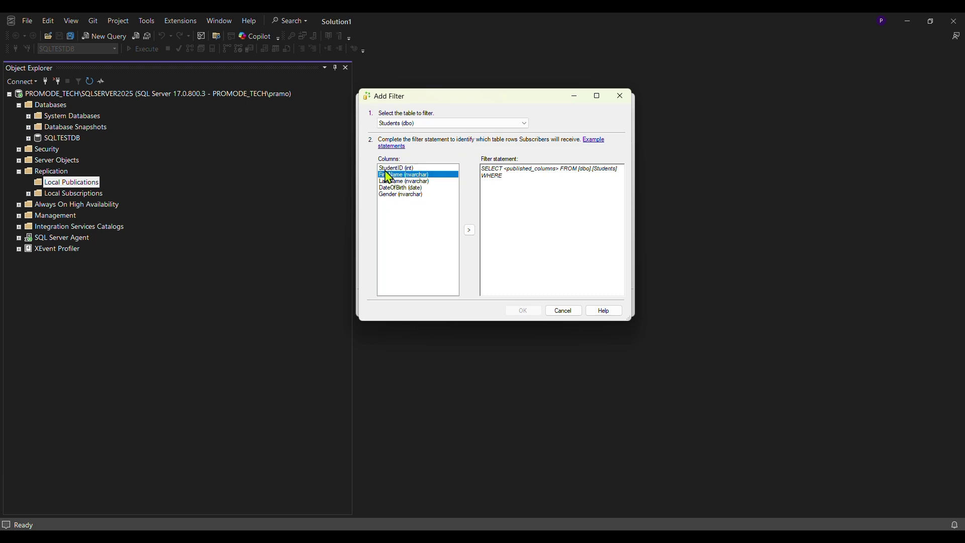
click(421, 169)
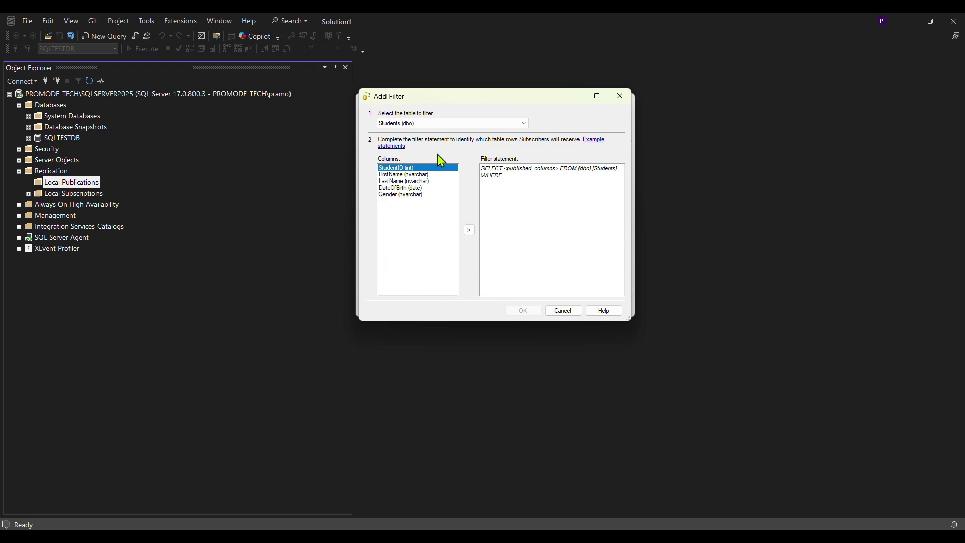
click(570, 311)
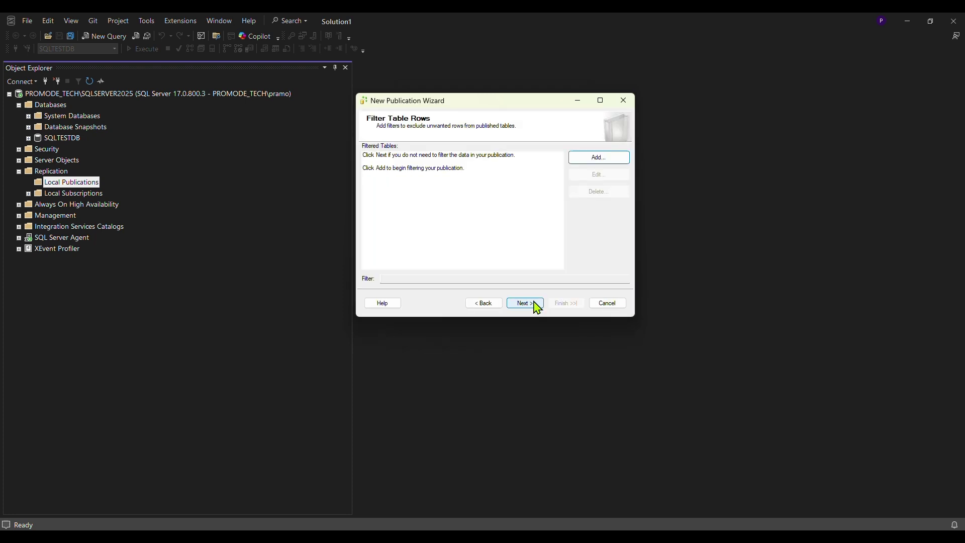
Step: Create a snapshot immediately, then bring up the Snapshot Agent's security settings
click(526, 304)
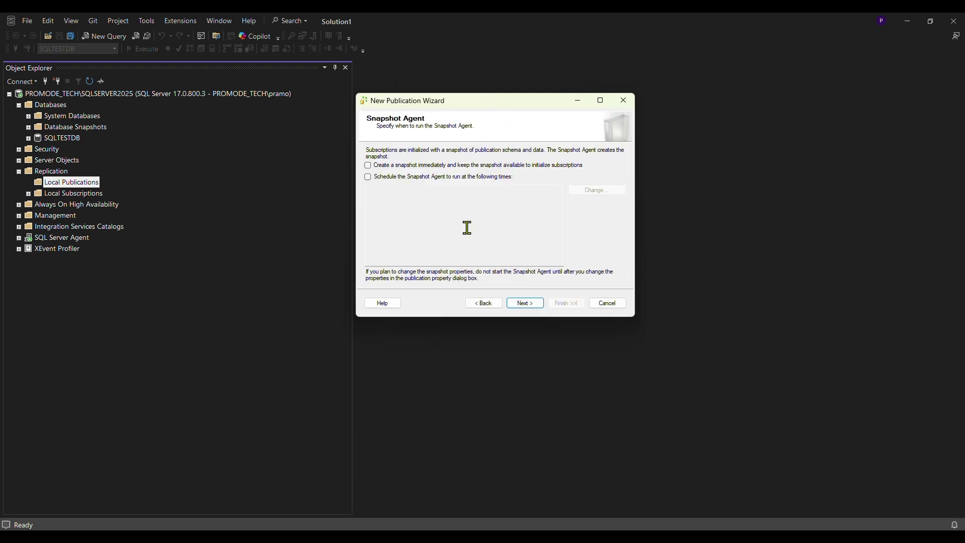
click(371, 166)
click(537, 305)
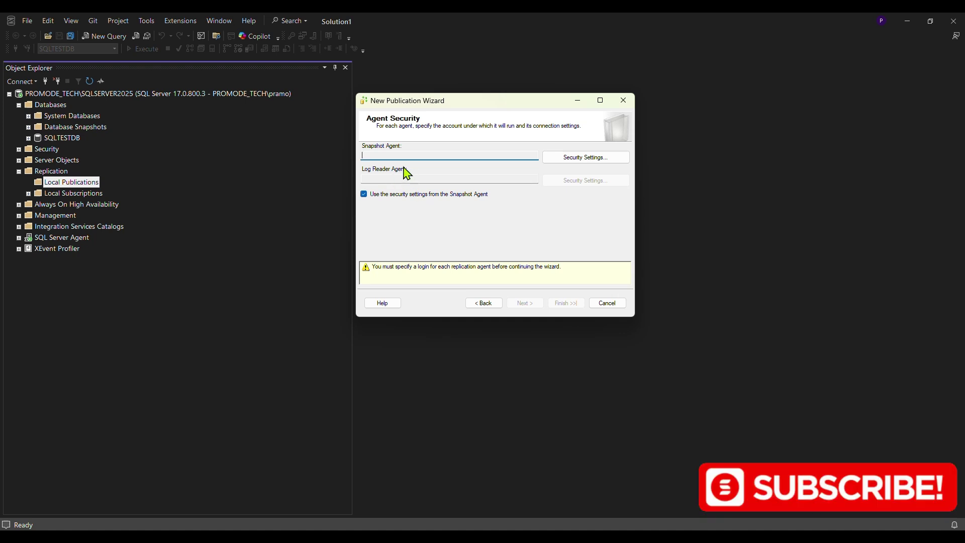
click(573, 159)
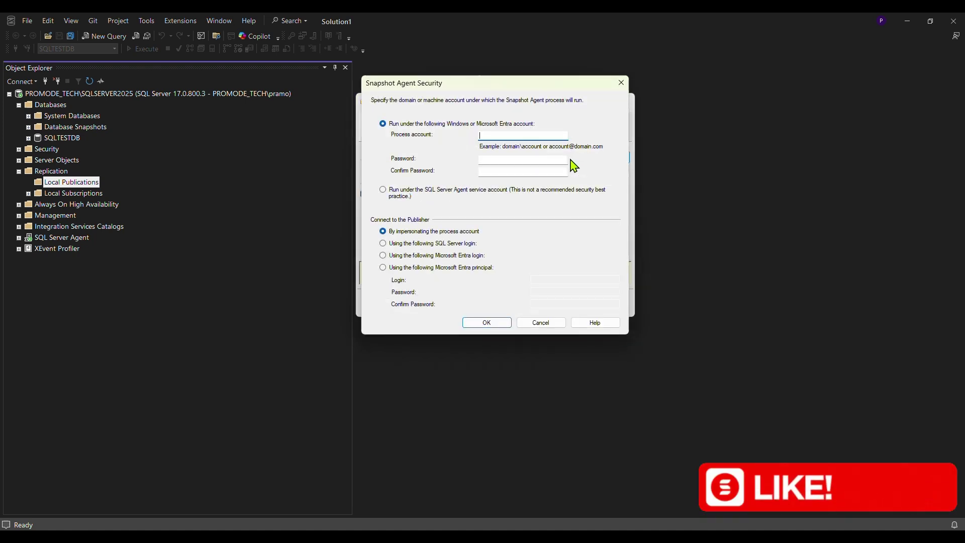
Step: Run the Snapshot Agent under the SQL Server Agent service account and connect using a SQL Server login
click(400, 197)
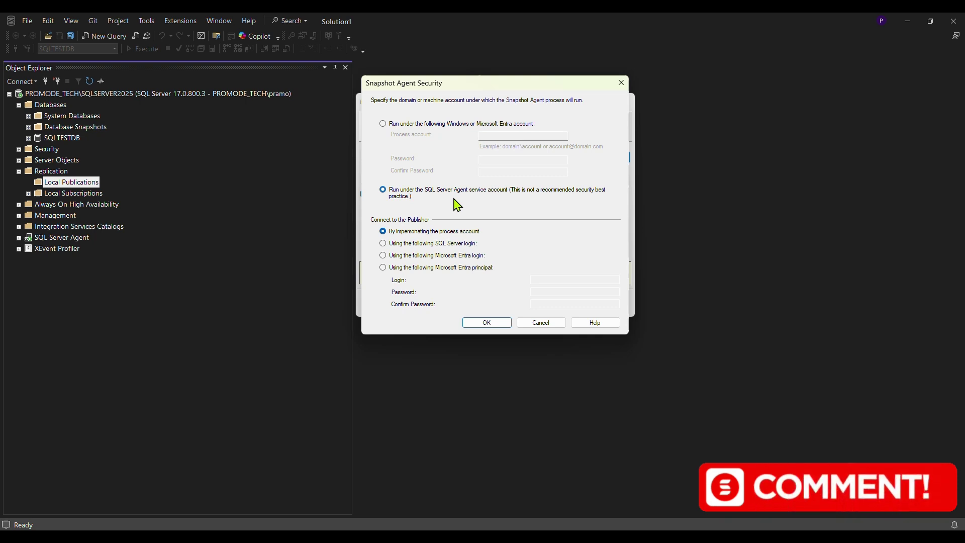
click(443, 128)
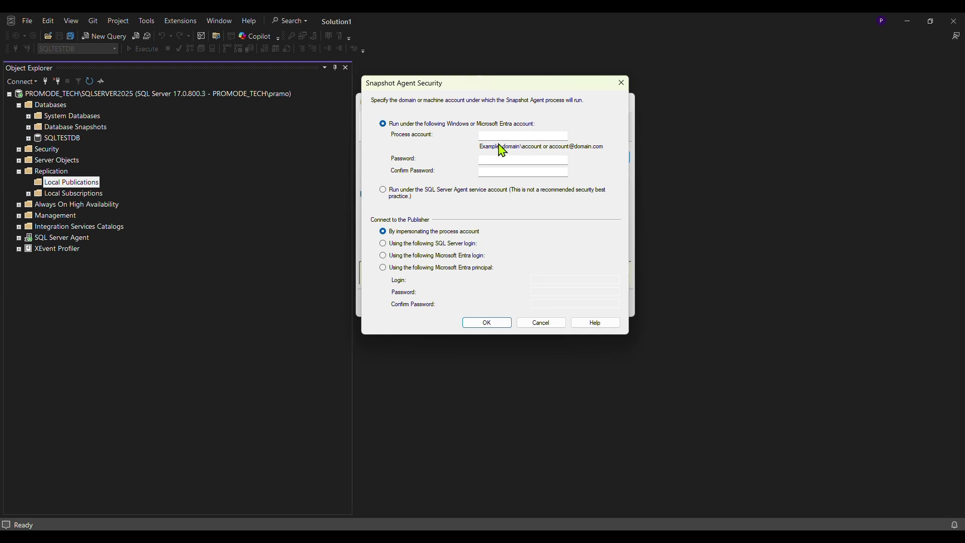
click(407, 197)
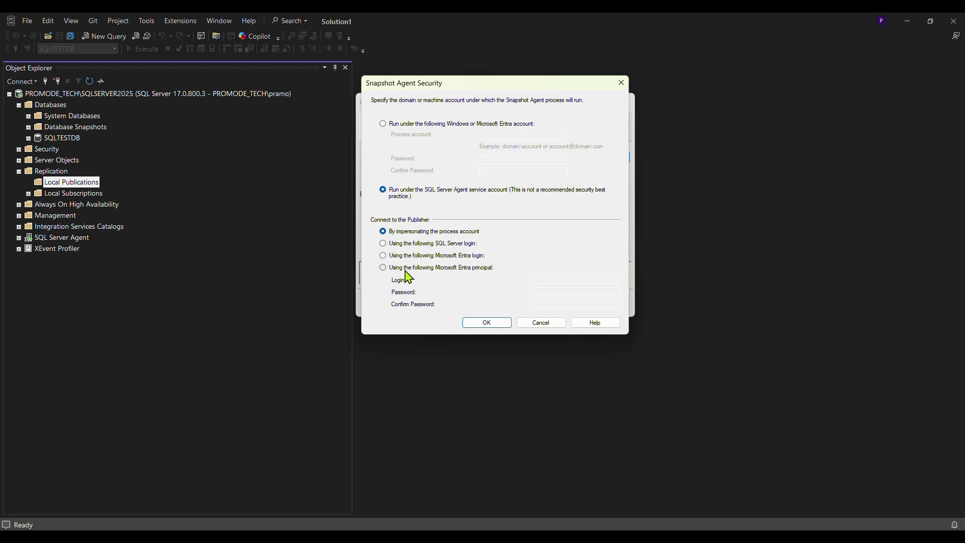
click(451, 245)
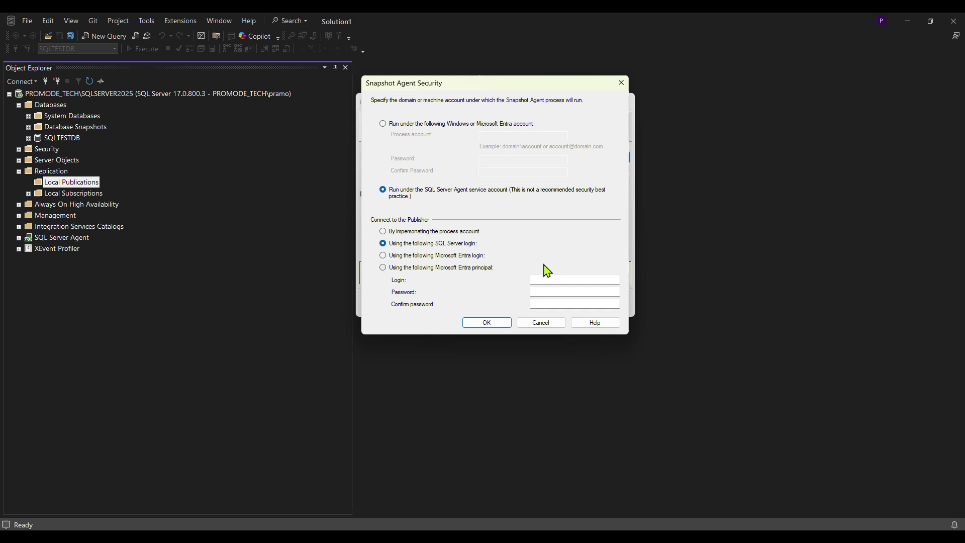
Step: Enter login 'sa' with its password and confirmation, save the agent security, and continue
click(554, 278)
text(sa)
key(Tab)
text(***)
key(Tab)
text(***)
click(490, 325)
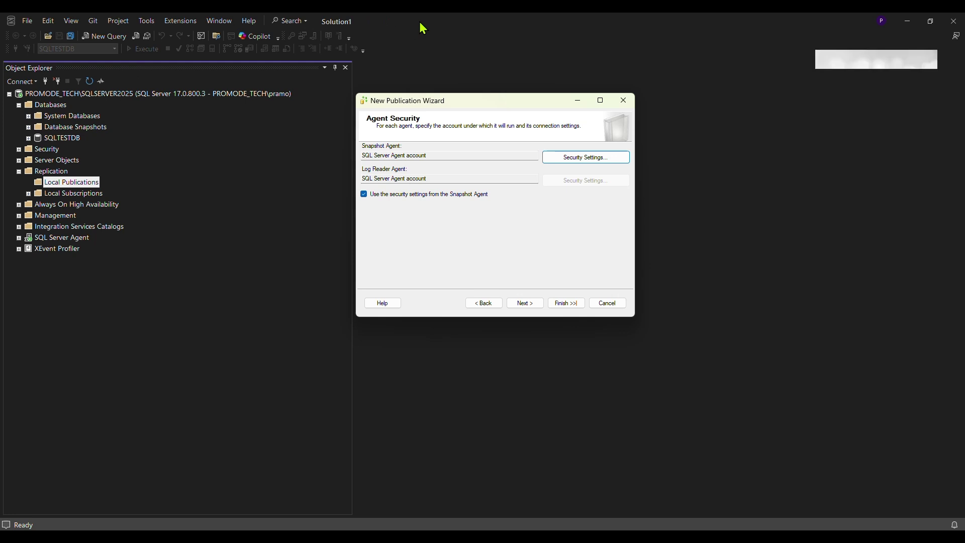
key(Return)
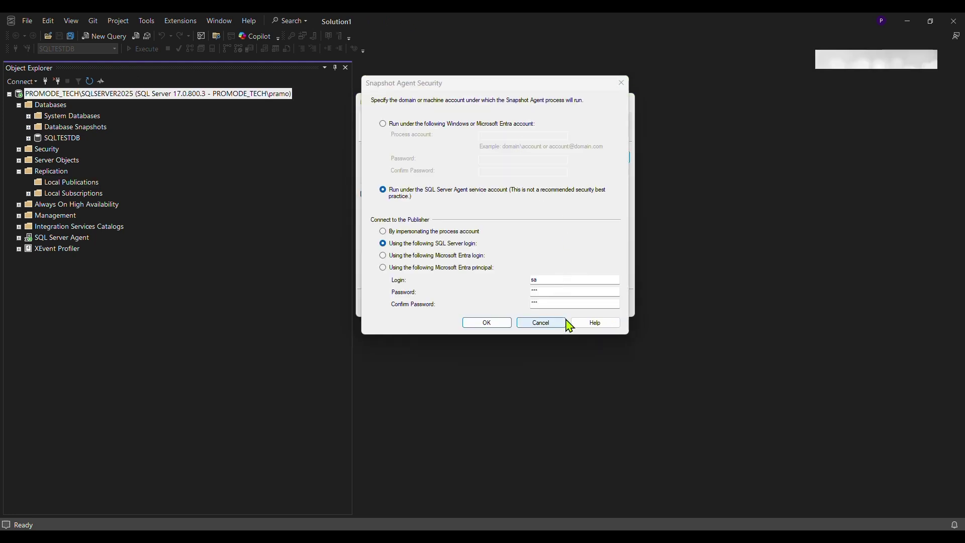
click(502, 322)
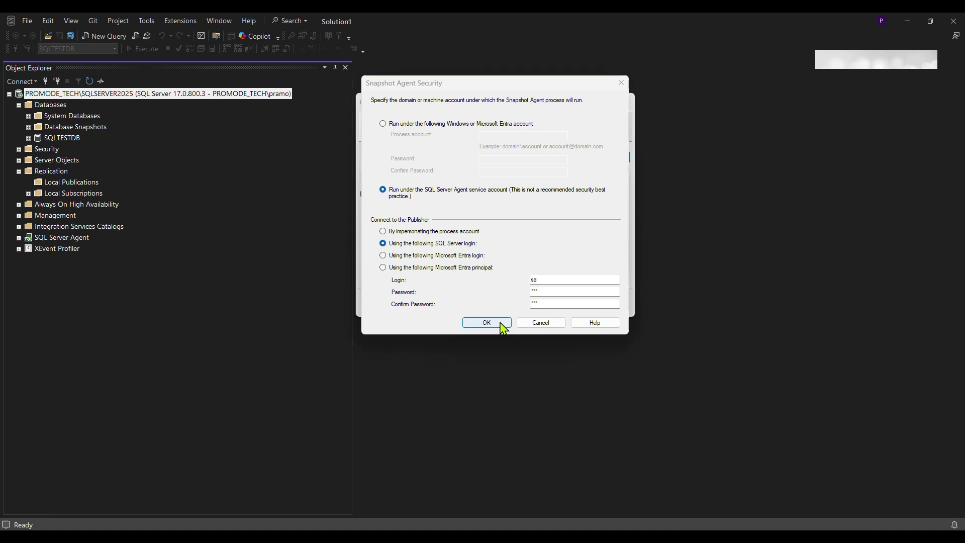
click(531, 304)
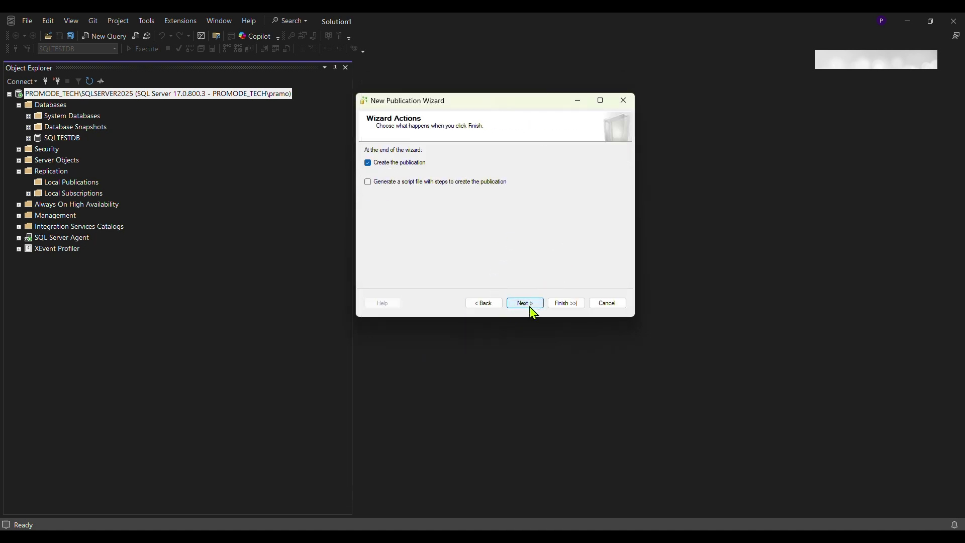
Step: Name the publication SQLTESTDB_Students_Trans_Replication and scroll through the summary of actions
click(523, 308)
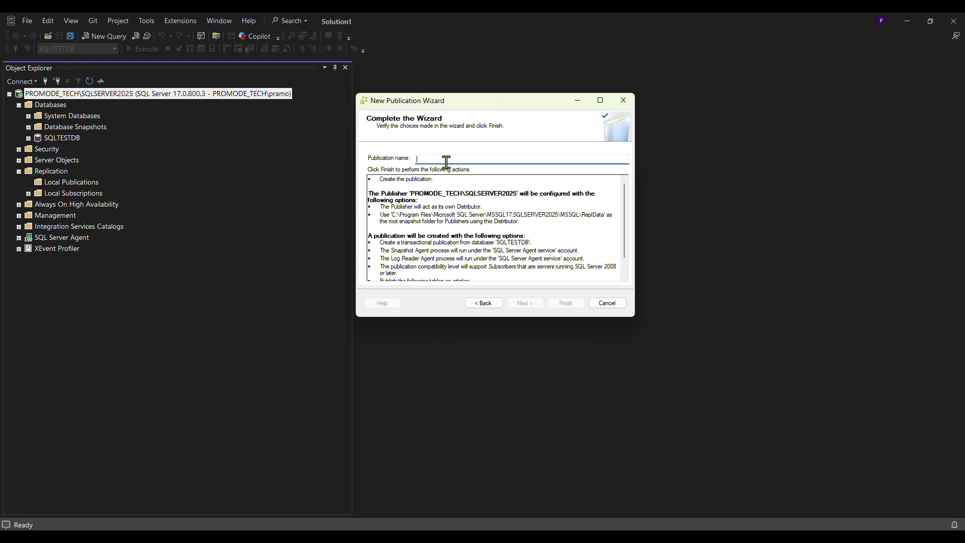
click(430, 31)
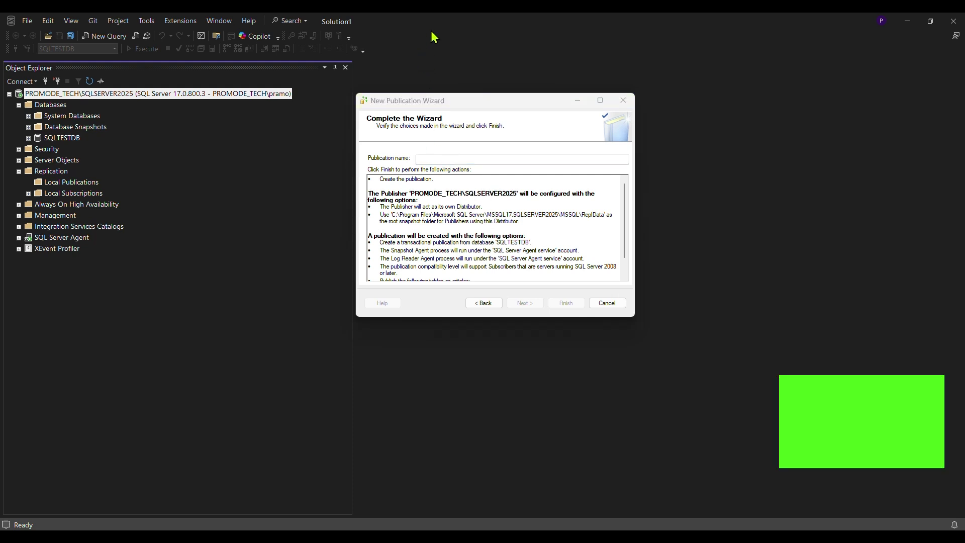
click(436, 160)
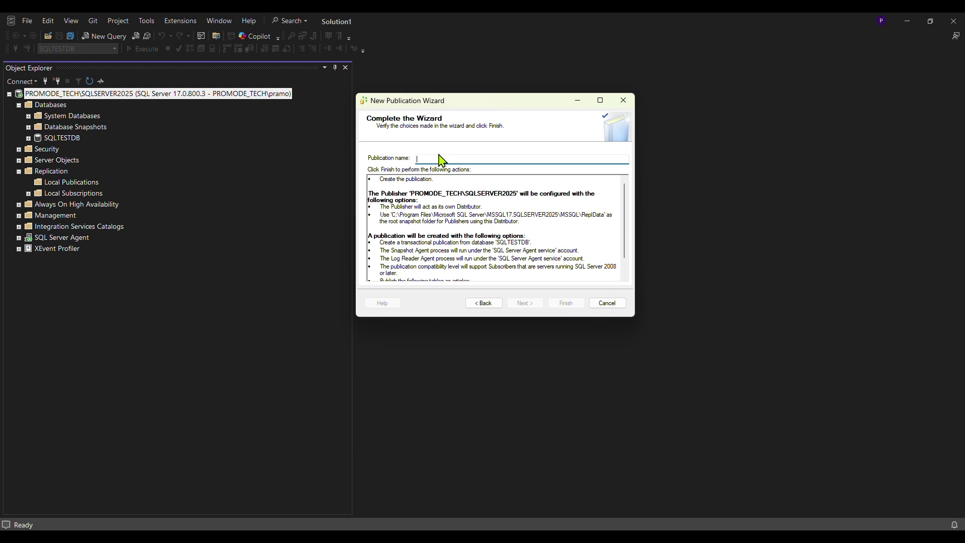
text(SQ)
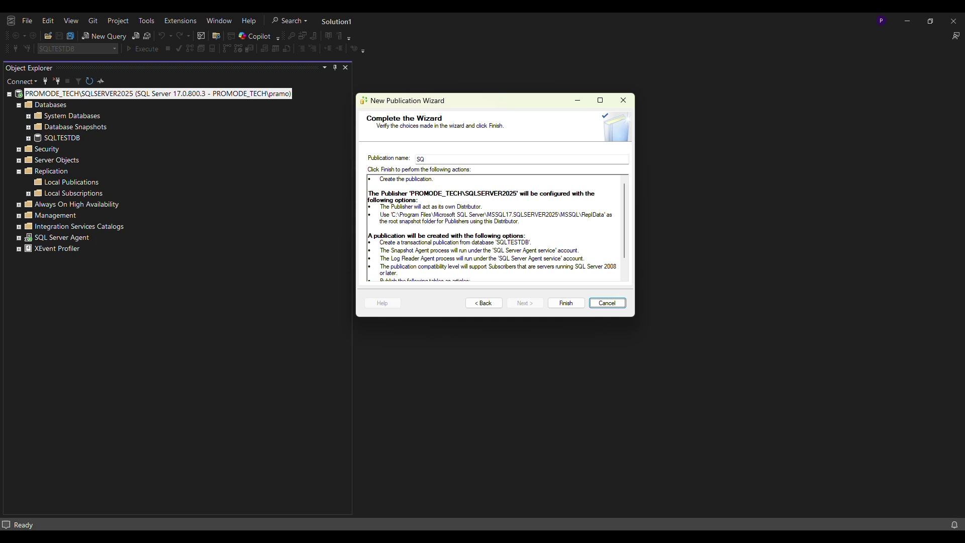
click(437, 159)
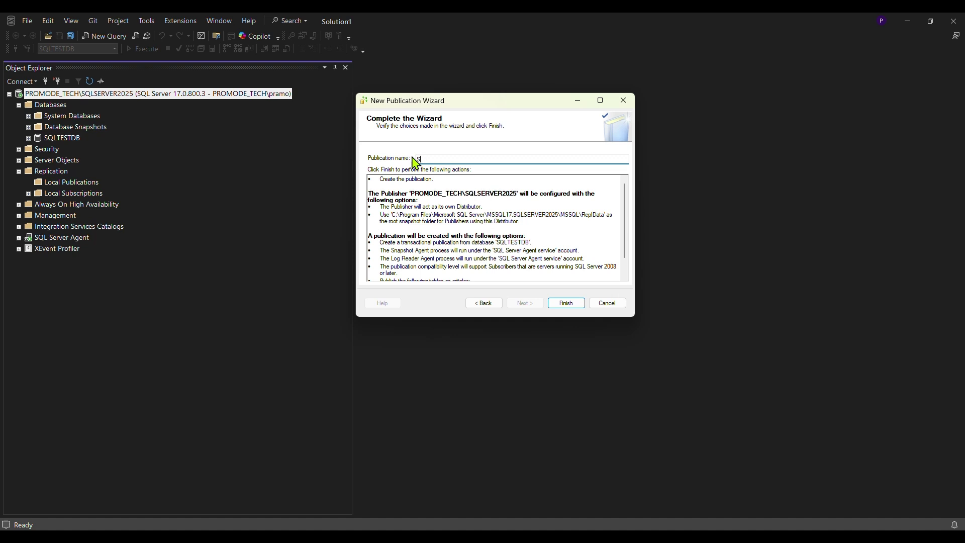
text(QLTESTDB)
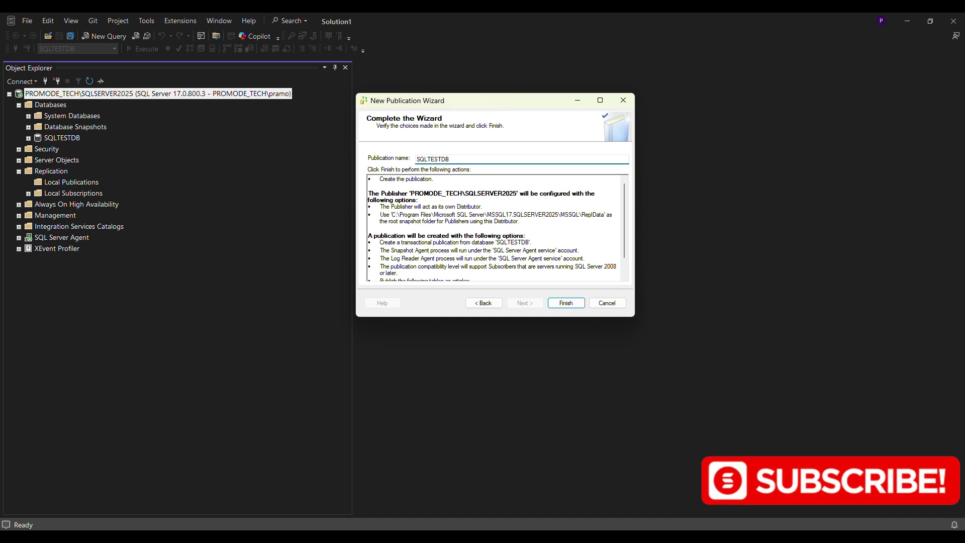
text(_S)
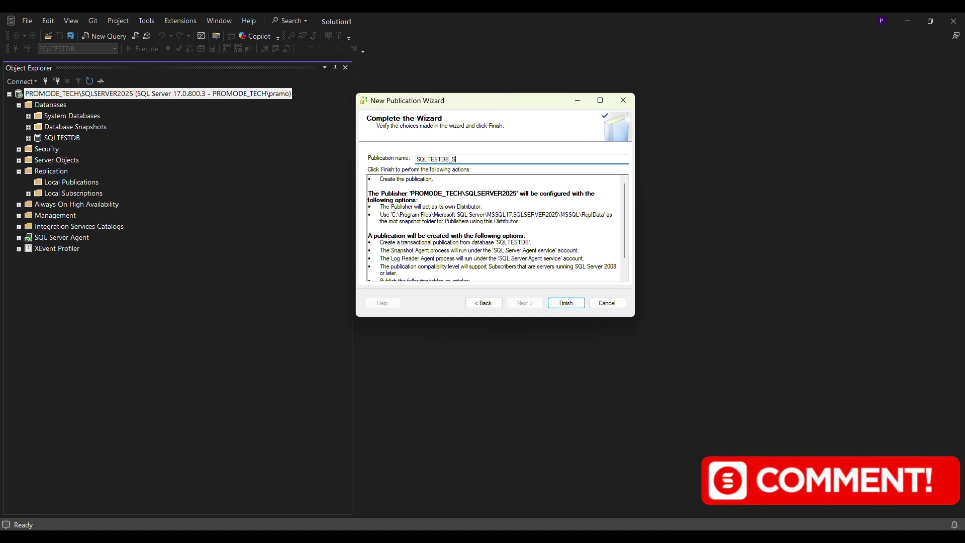
text(tude)
text(Tran)
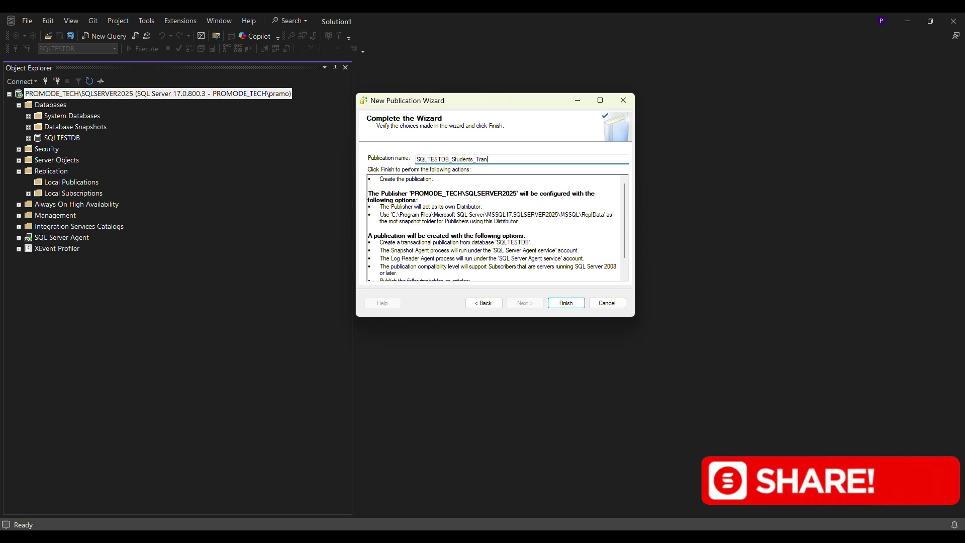
text(s)
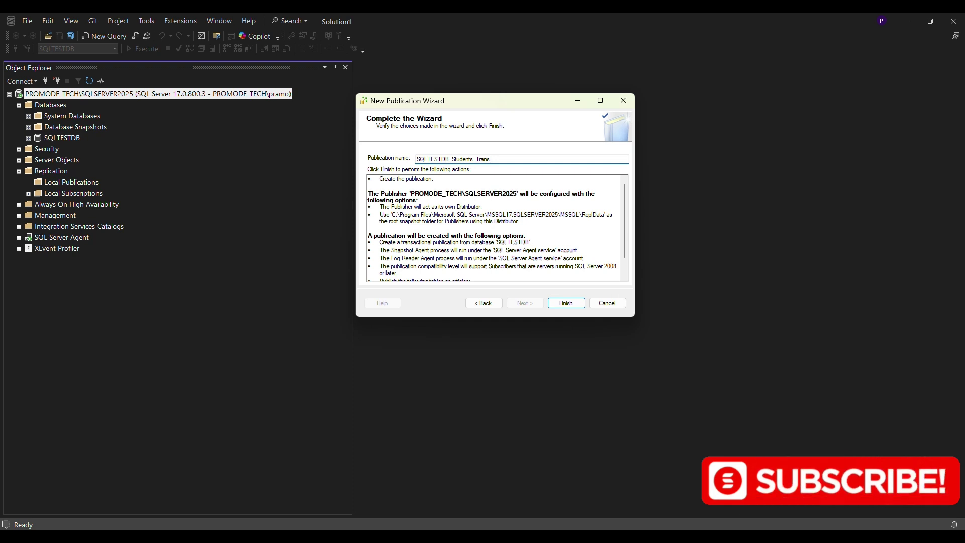
text(_repl)
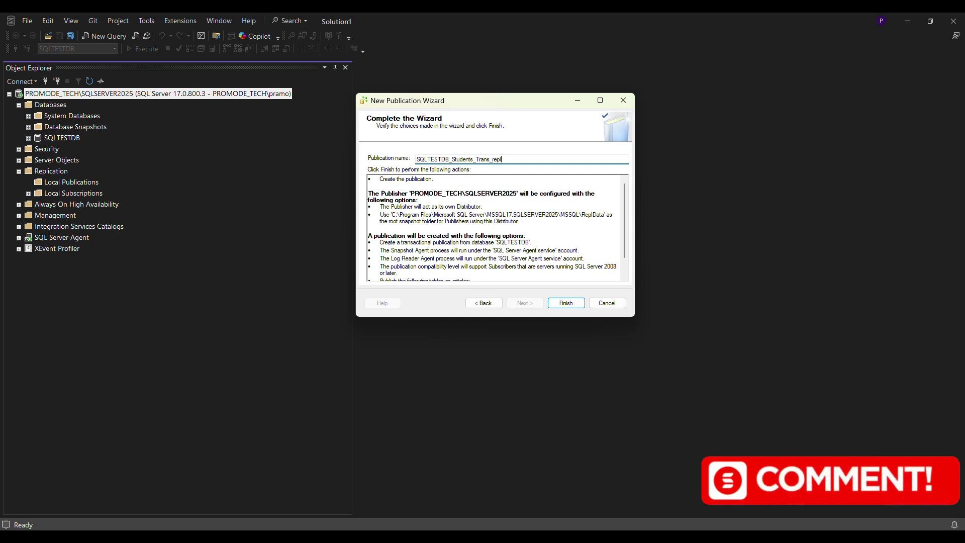
text(ication)
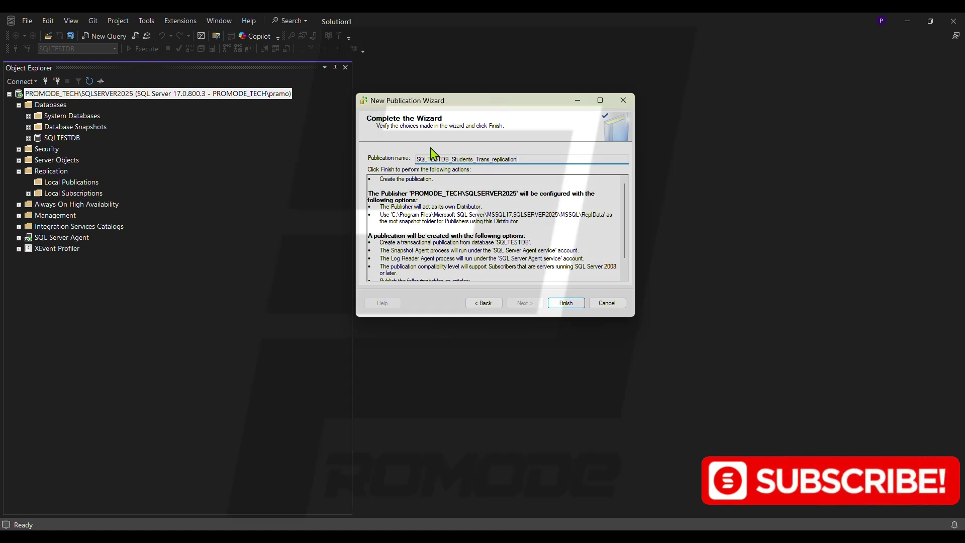
key(Left)
key(Left)
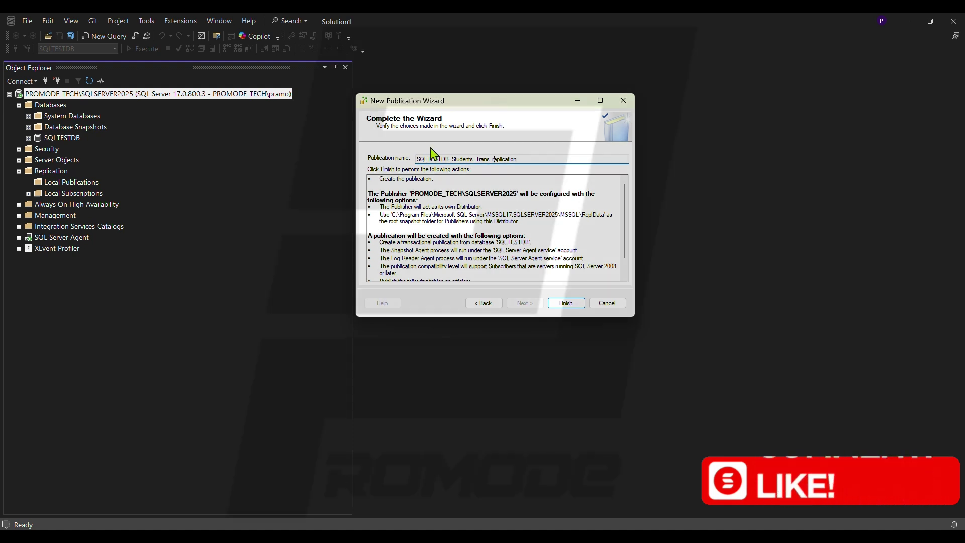
key(BackSpace)
text(R)
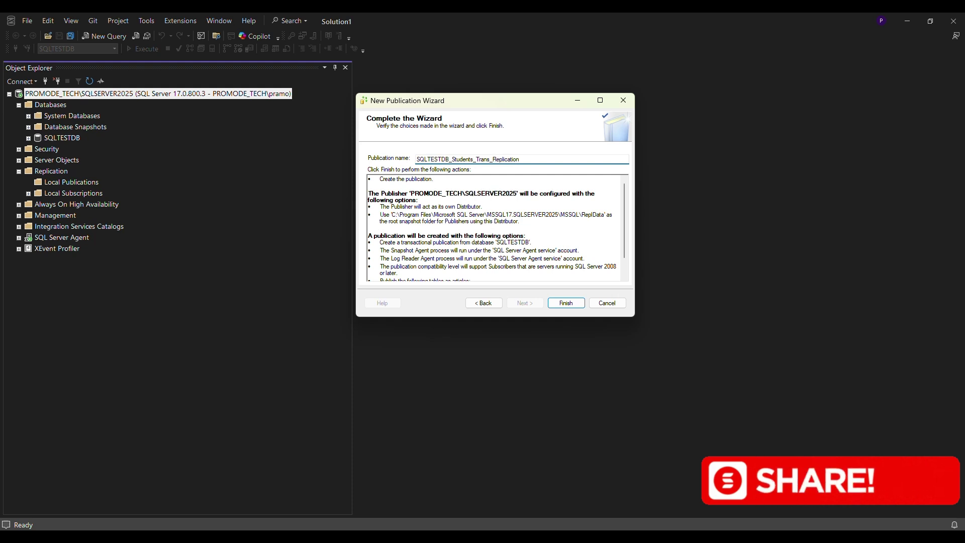
click(552, 160)
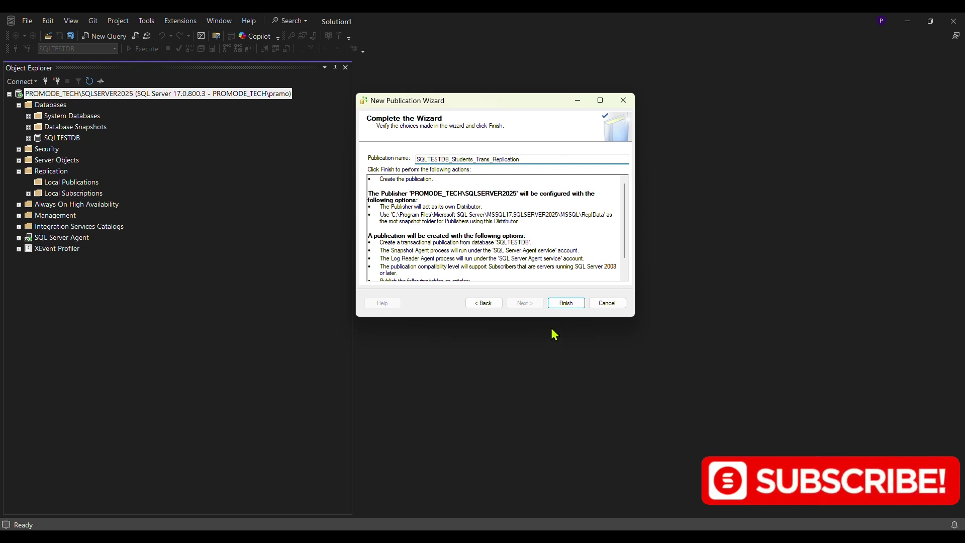
scroll(577, 269, down, 3)
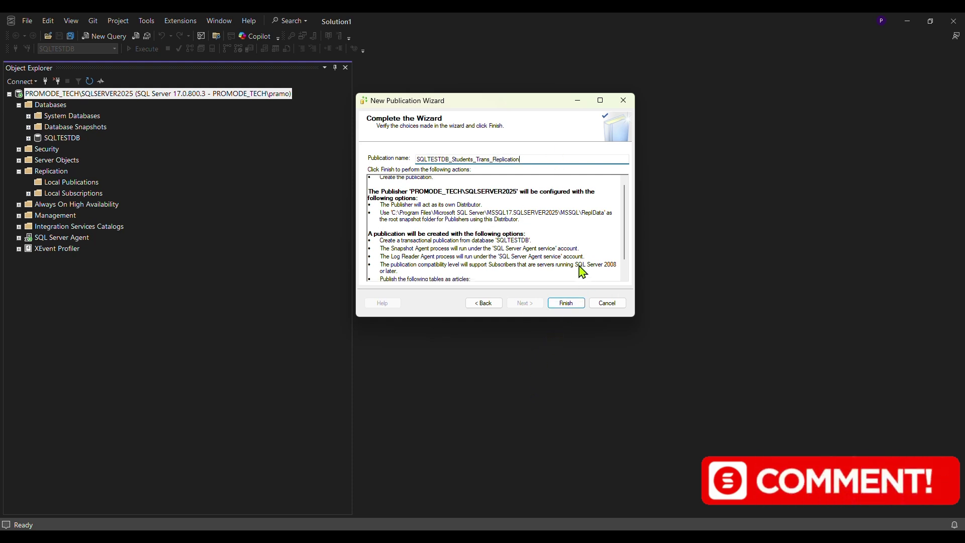
Step: Finish the wizard so all four creation actions succeed, then close it
click(566, 303)
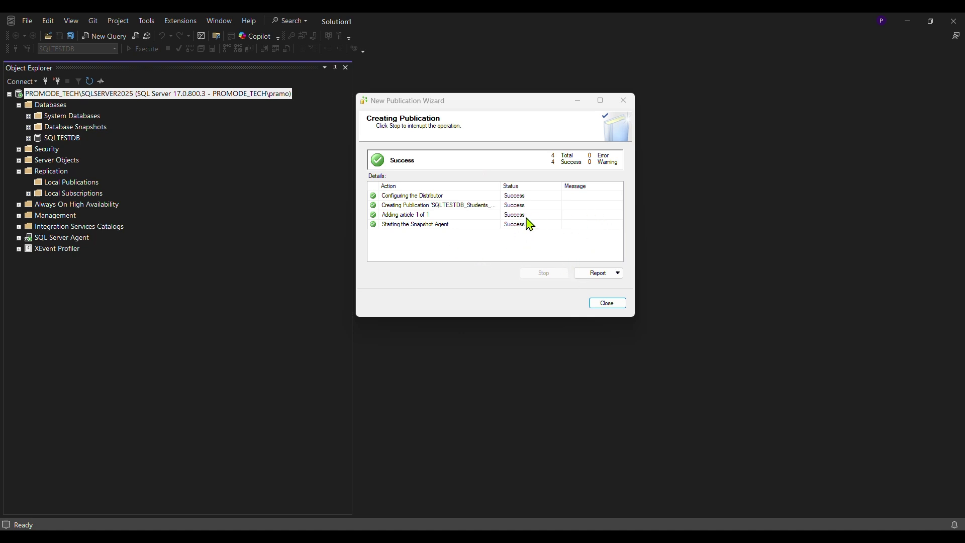
click(609, 304)
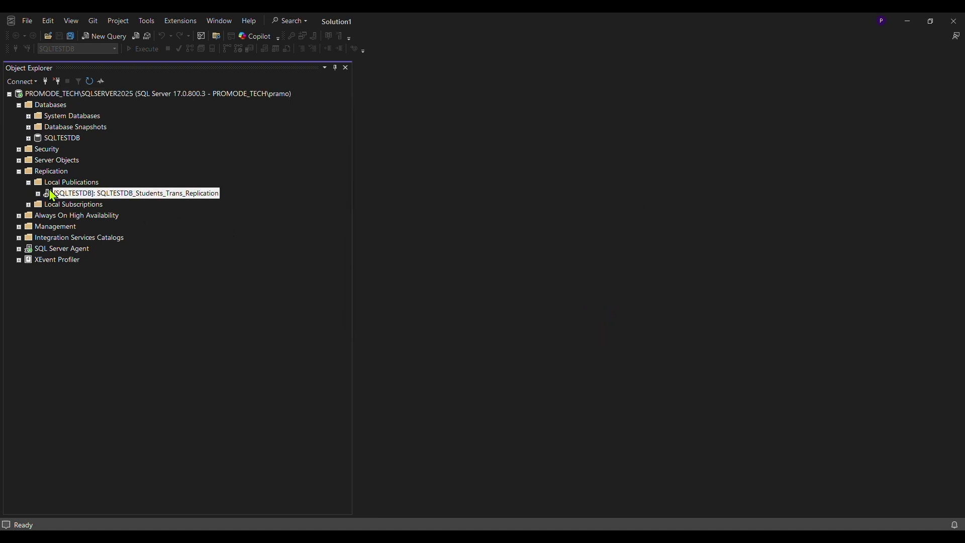
Step: Expand Local Publications and open the SQLTESTDB_Students_Trans_Replication publication's properties
click(71, 182)
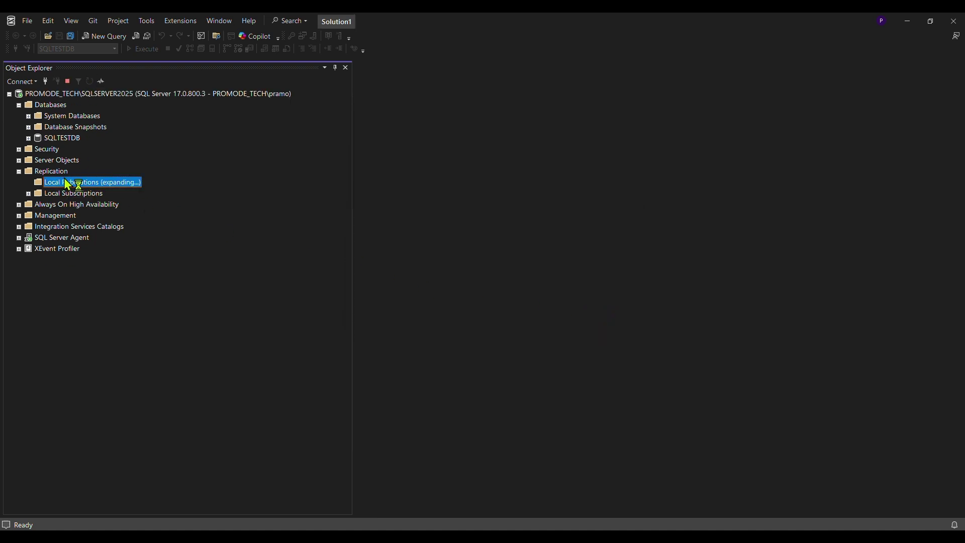
click(84, 193)
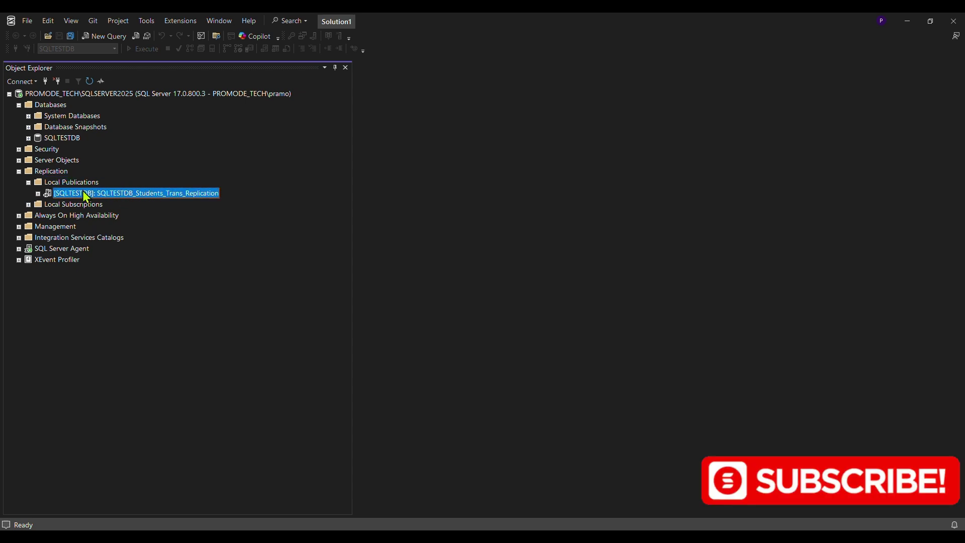
double_click(44, 193)
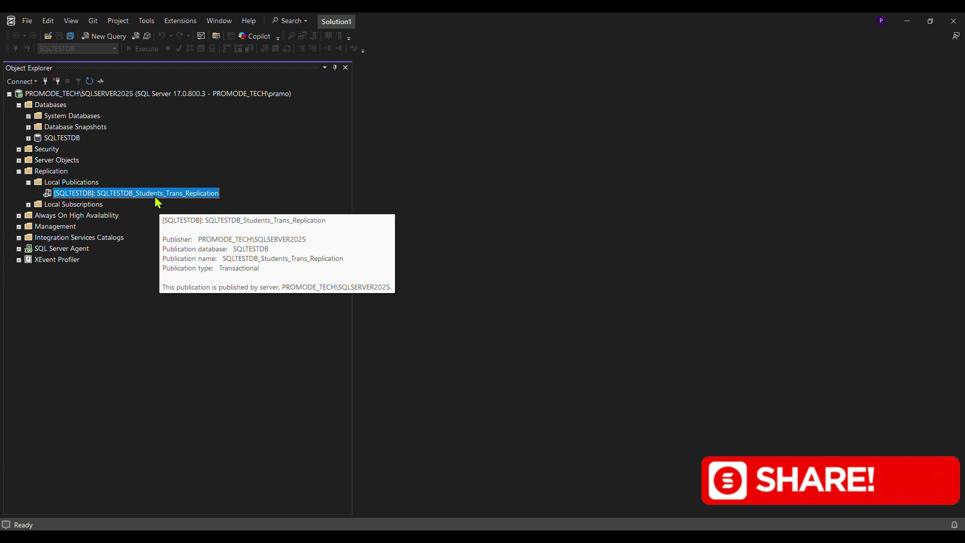
right_click(125, 192)
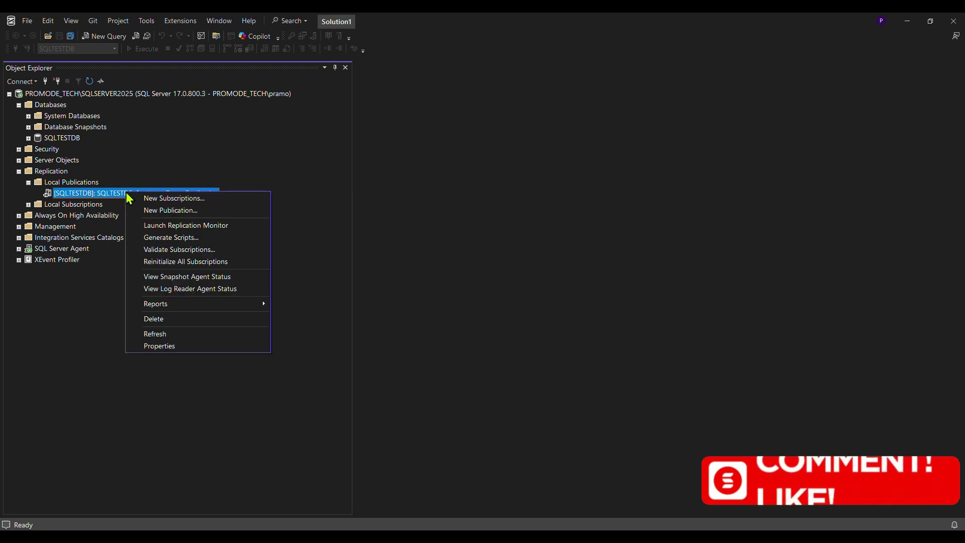
click(162, 347)
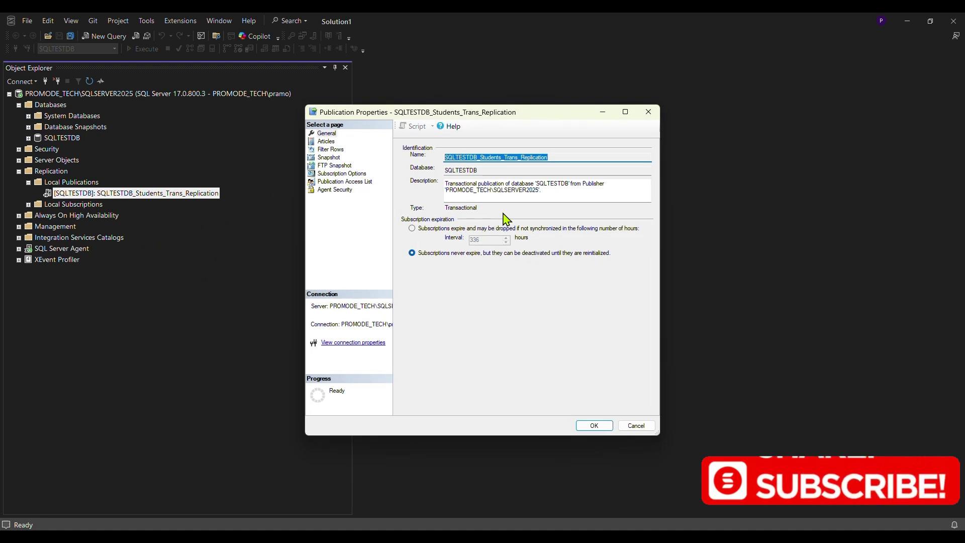
Step: Review the Articles, Filter Rows, Snapshot, FTP Snapshot, Agent Security and General pages
click(326, 141)
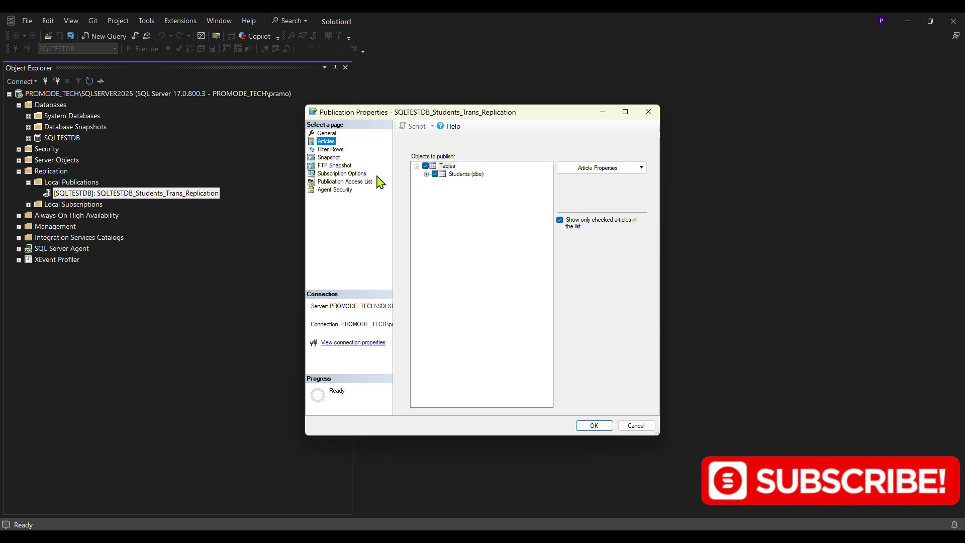
click(336, 150)
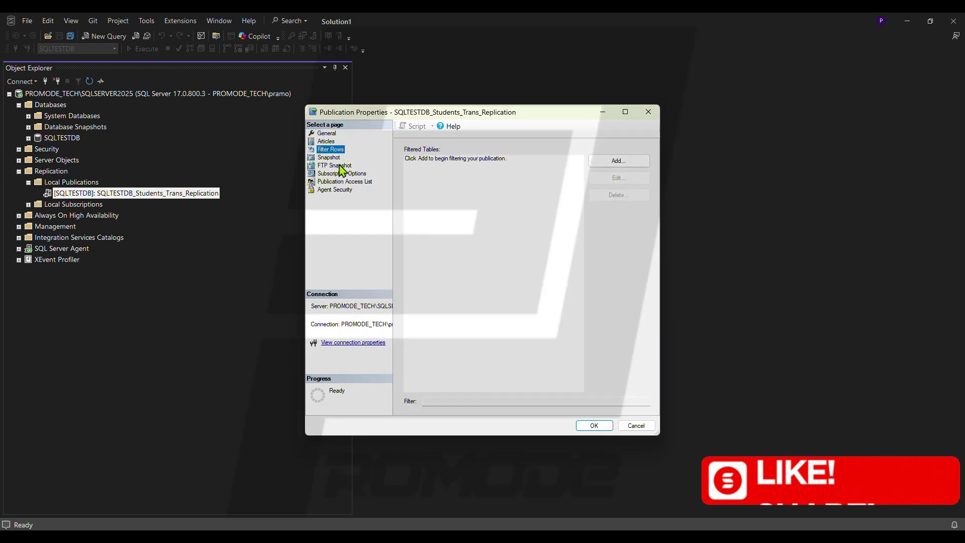
click(329, 157)
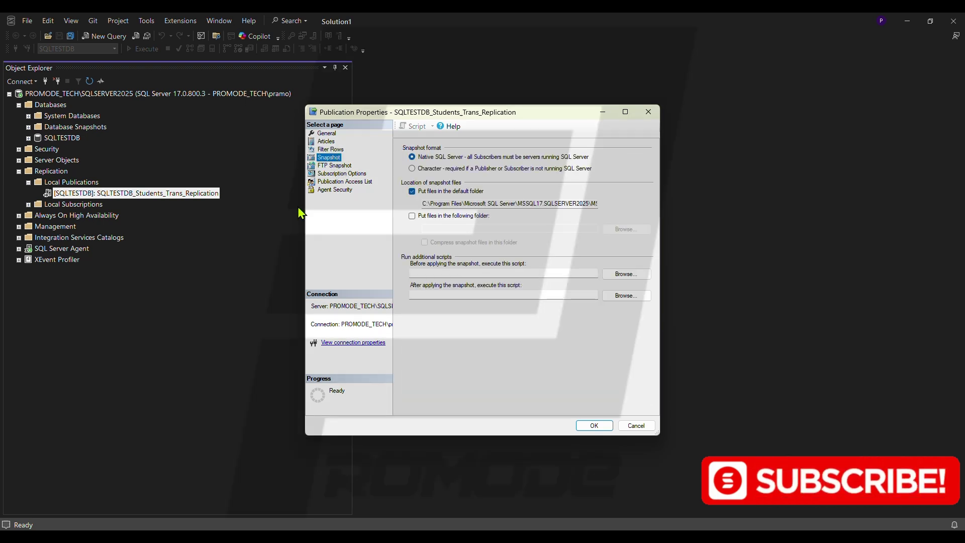
click(334, 166)
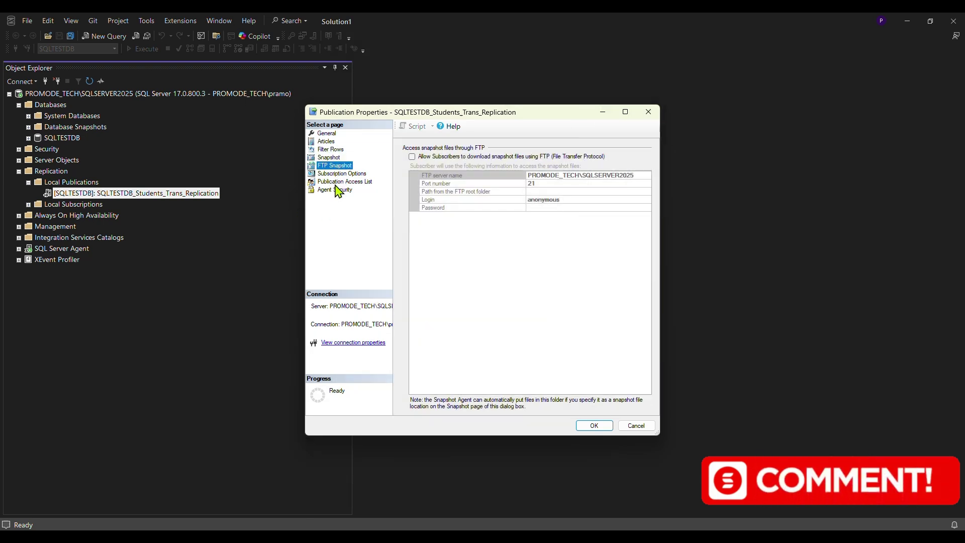
click(335, 190)
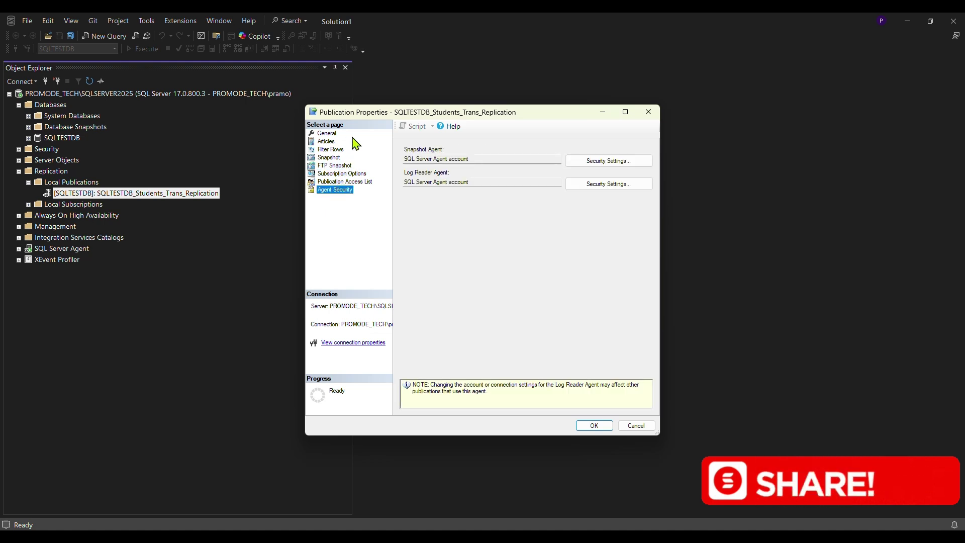
click(327, 133)
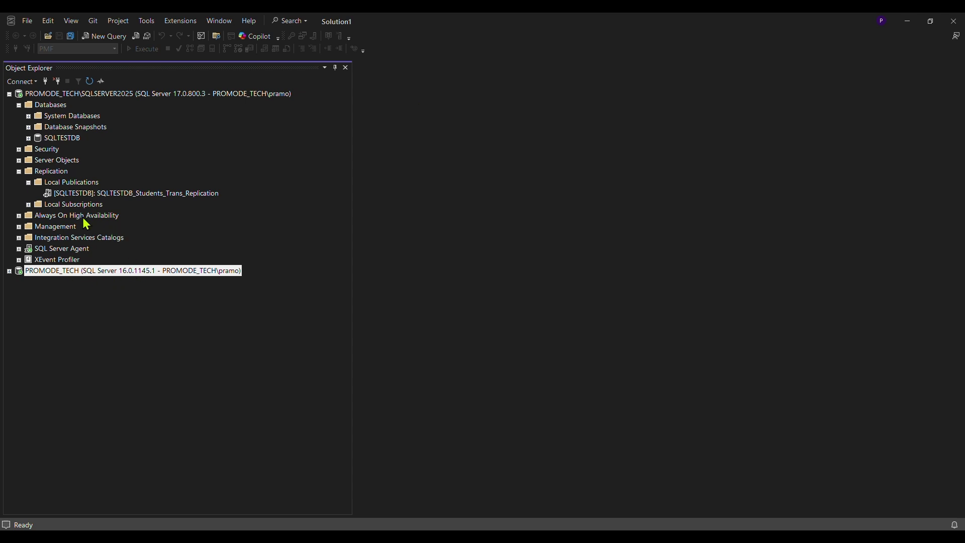
Step: Select the publication again and dismiss its context menu without choosing an action
click(99, 193)
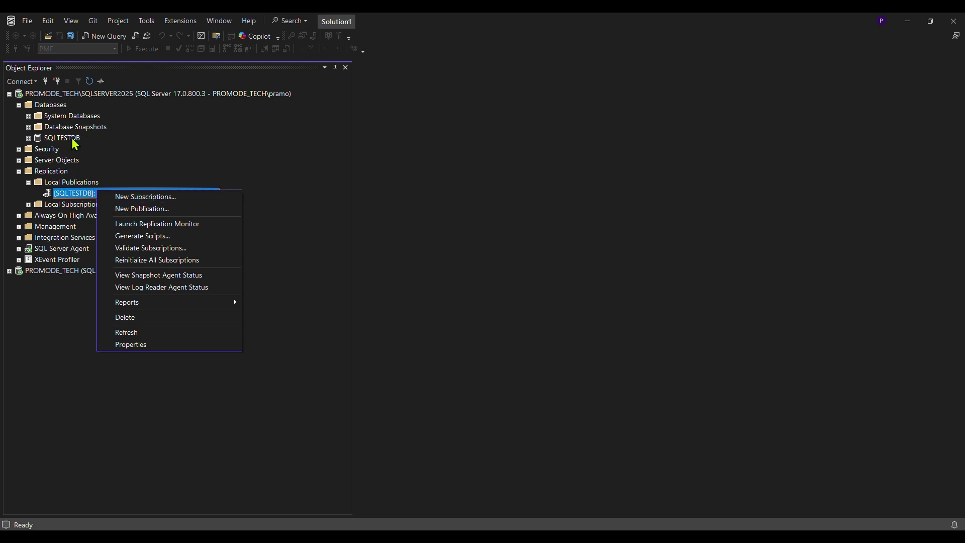
click(69, 116)
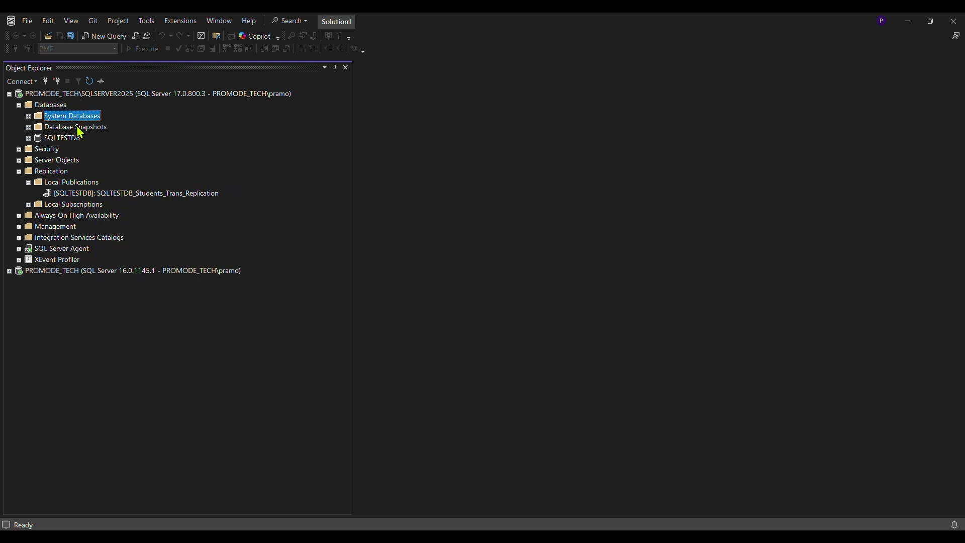
click(105, 36)
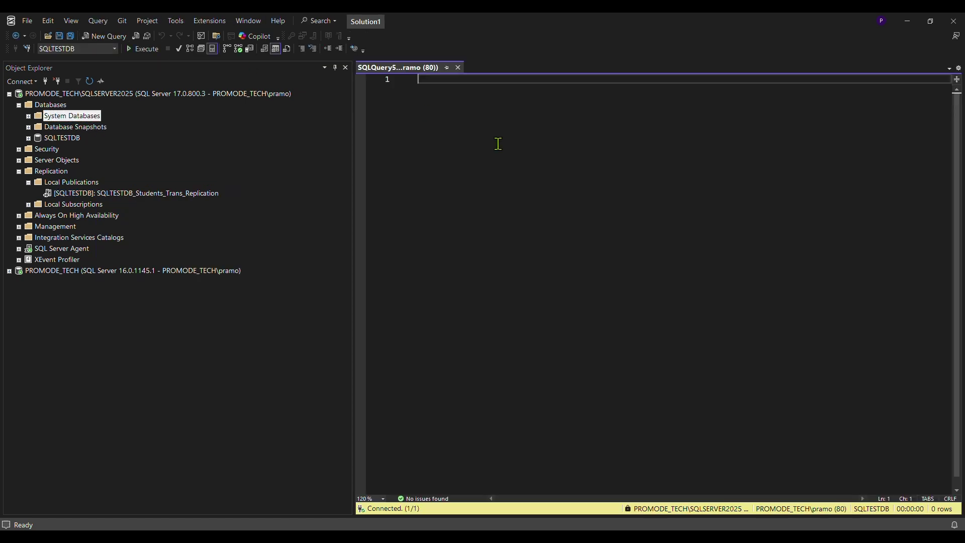
text(select @@VERSION)
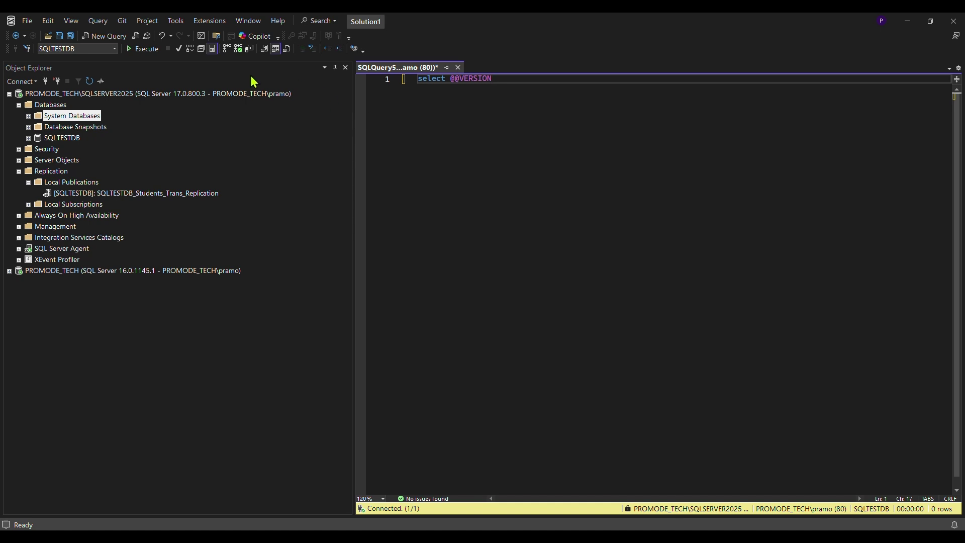
click(140, 49)
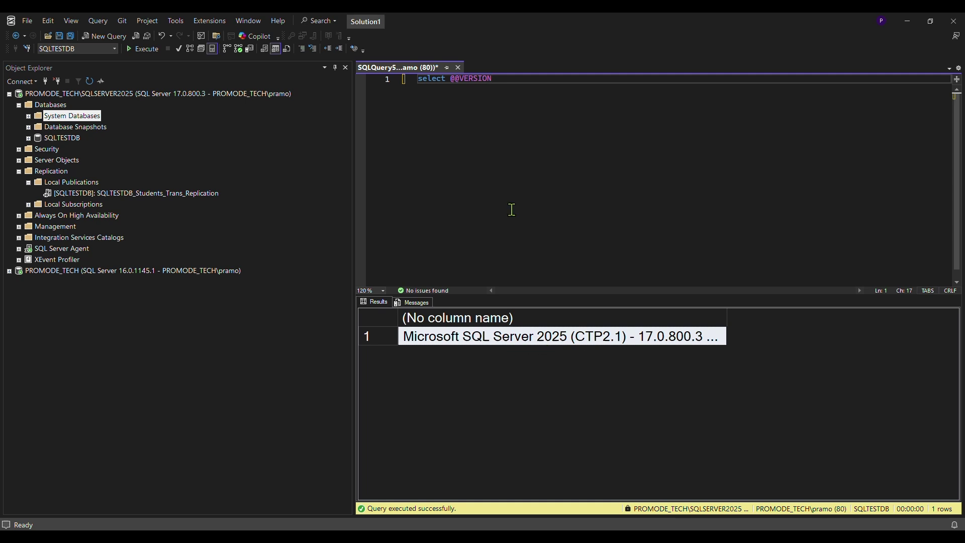
click(57, 270)
double_click(56, 270)
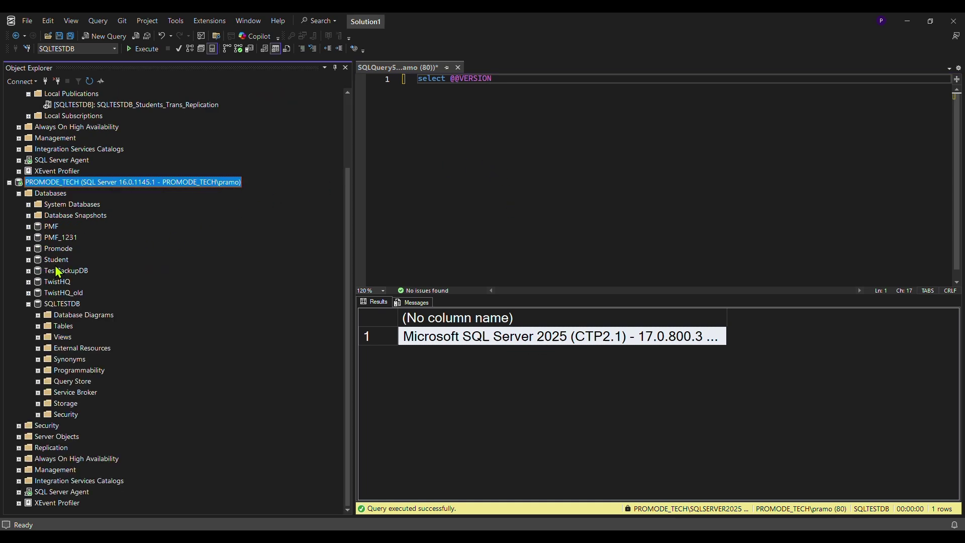
click(26, 303)
click(56, 282)
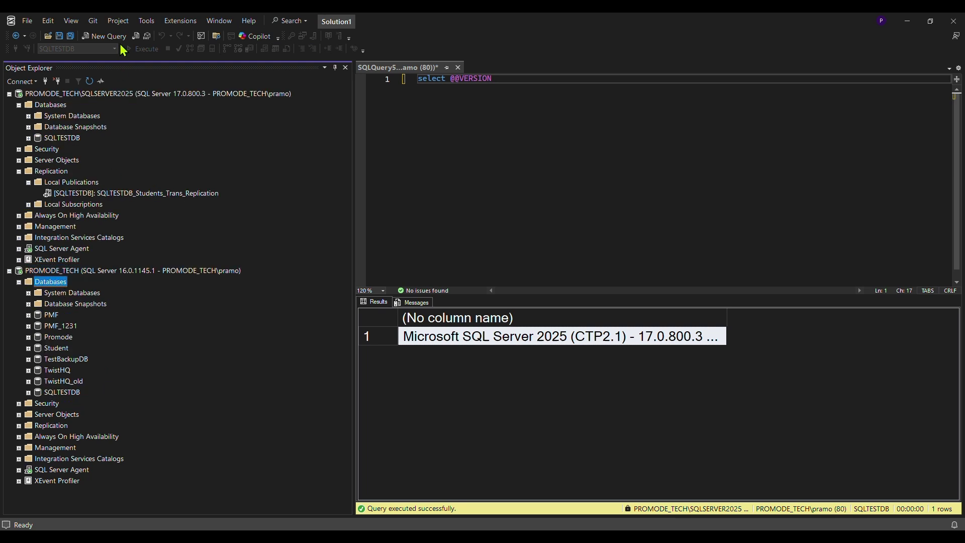
click(103, 35)
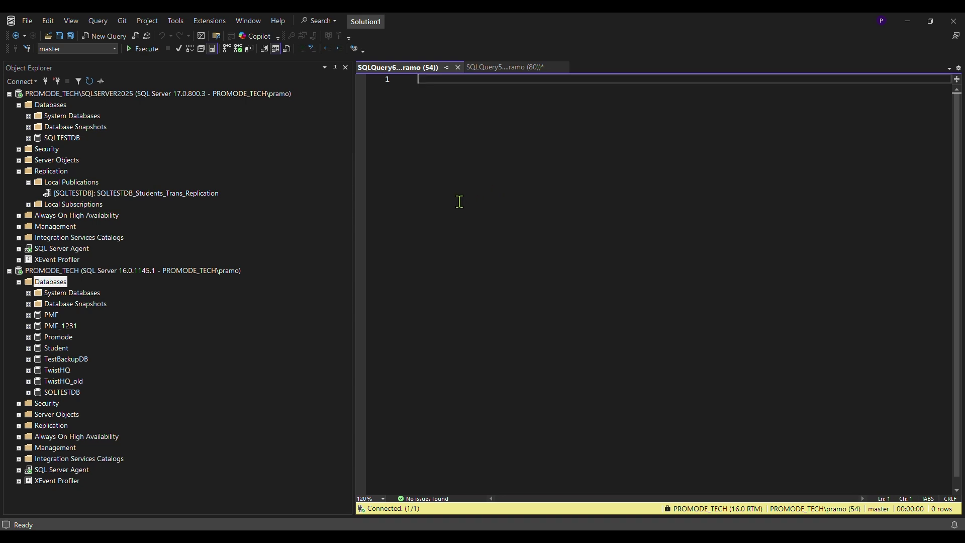
text(select @@VERSION)
click(136, 50)
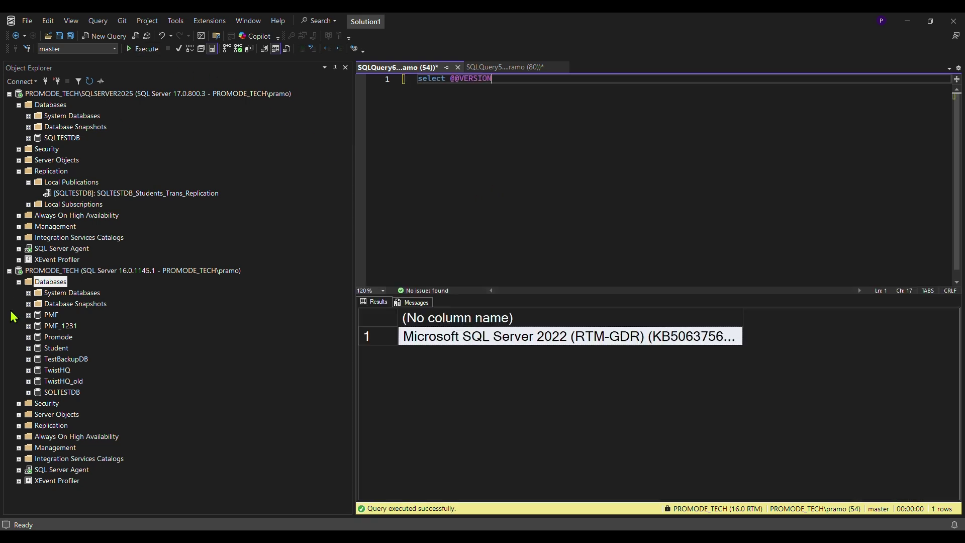
click(18, 281)
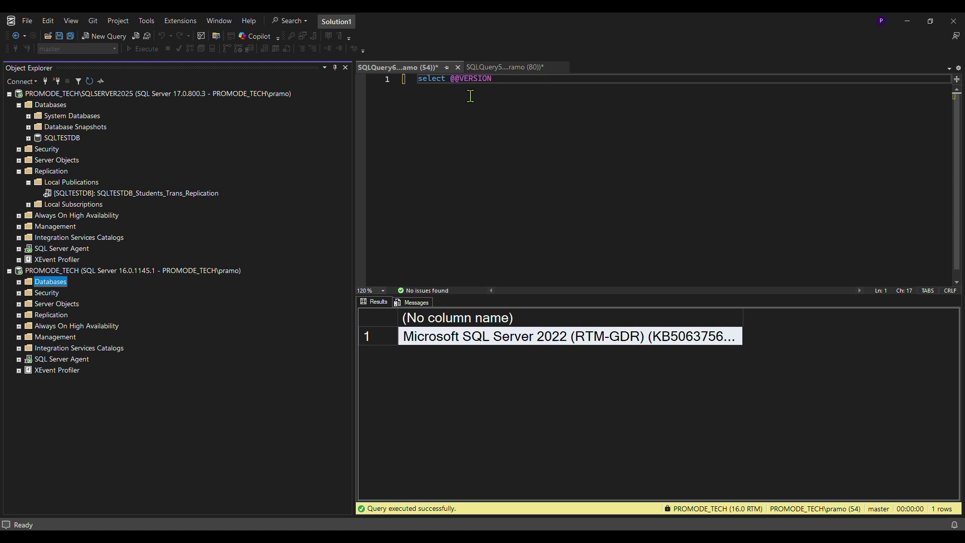
Step: Close the SQLQuery6 and SQLQuery5 windows, choosing Don't Save for each
click(457, 67)
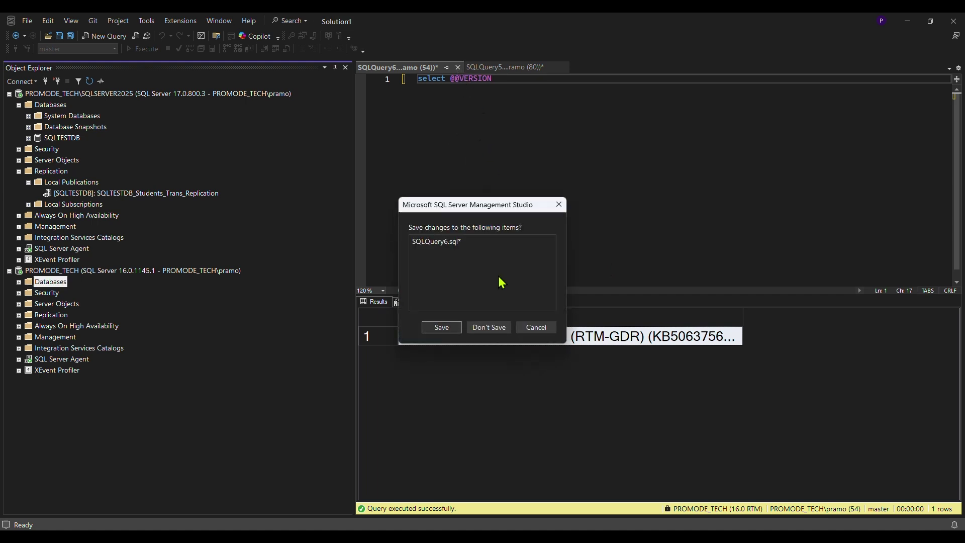
click(489, 328)
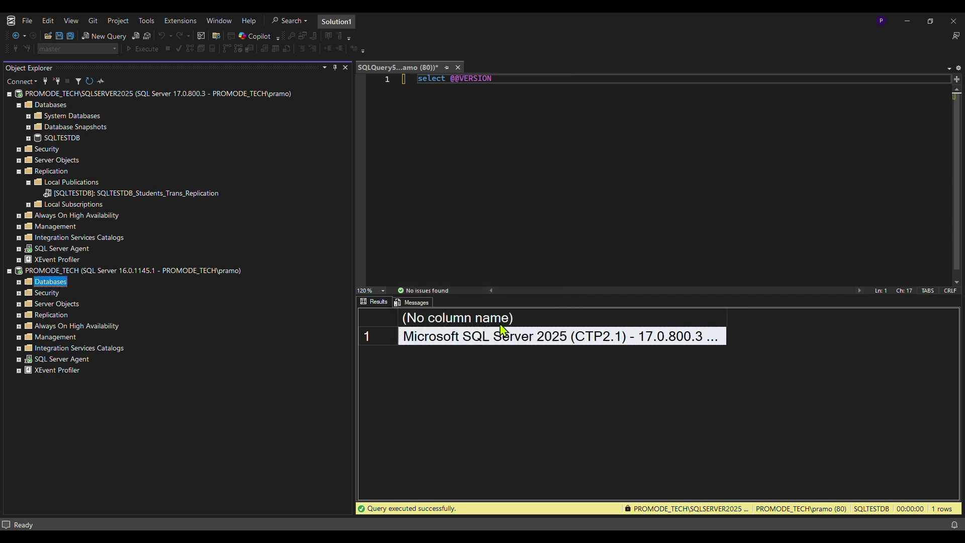
click(457, 69)
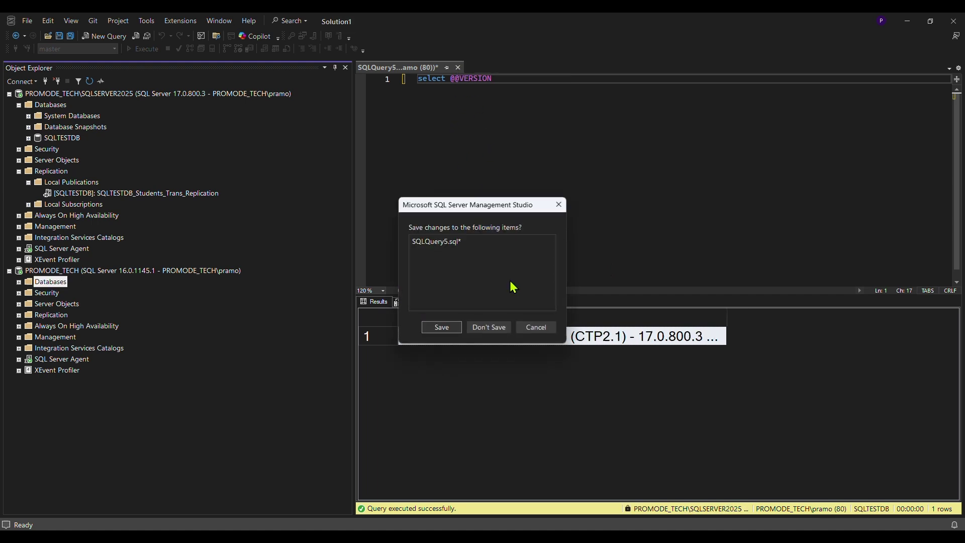
click(500, 328)
mouse_move(81, 199)
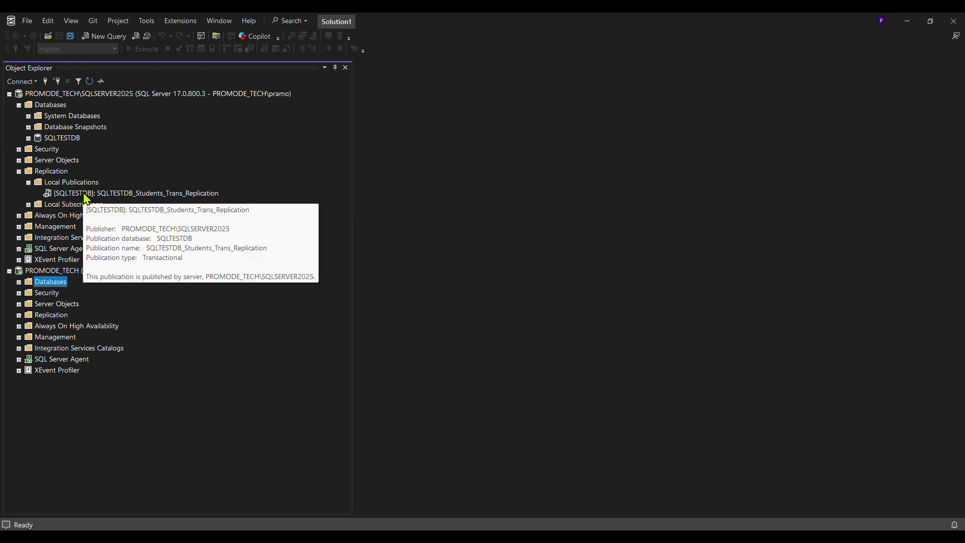
Step: Start a new subscription to the Students publication past the Publication page, then expand System Databases
right_click(88, 197)
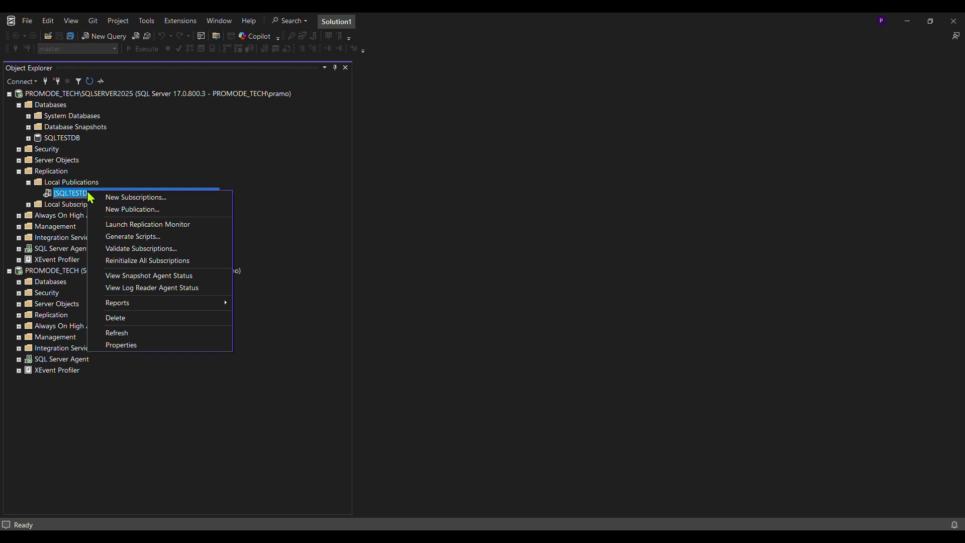
click(150, 198)
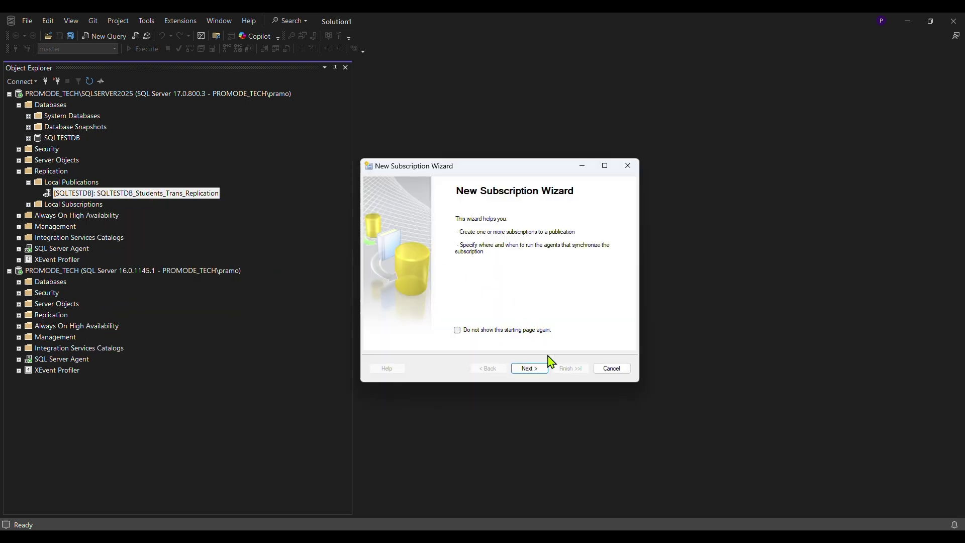
click(529, 368)
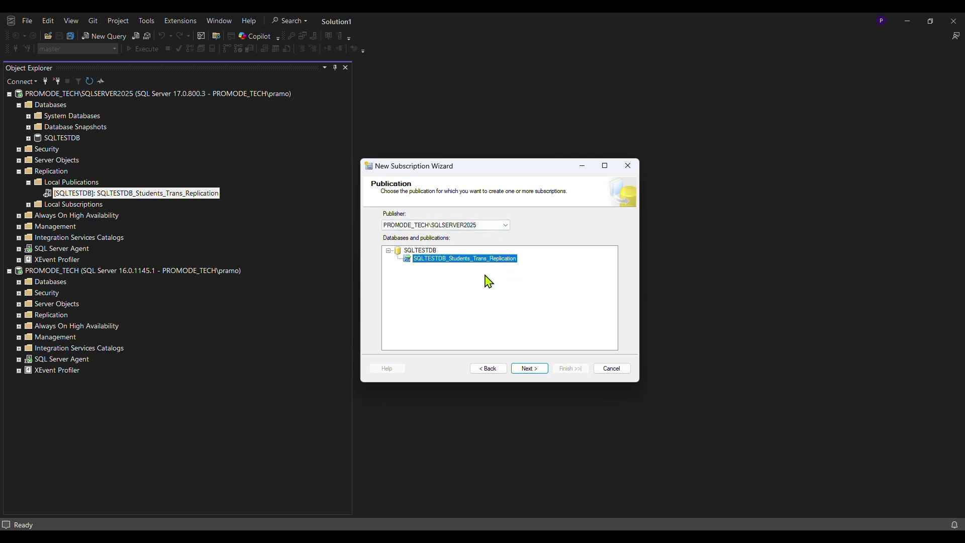
click(526, 367)
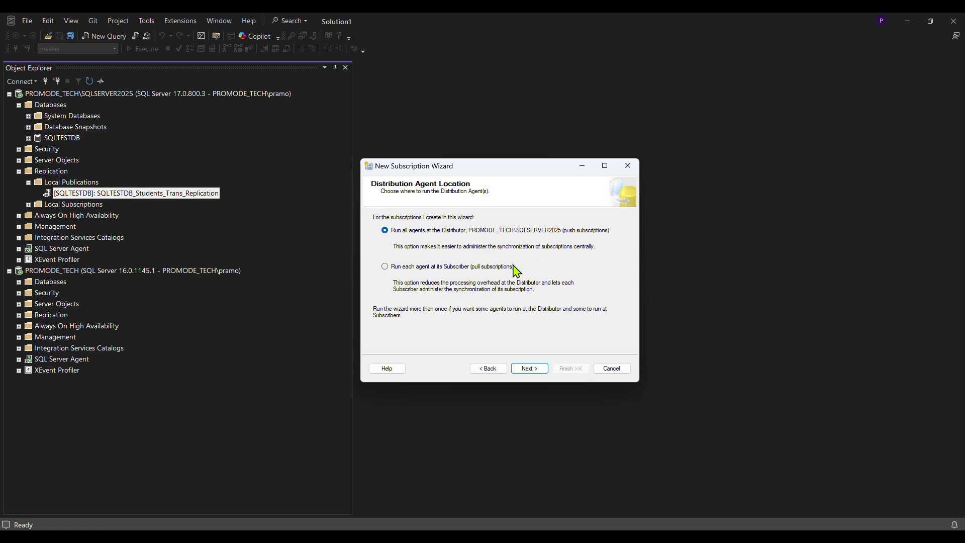
click(52, 115)
double_click(52, 116)
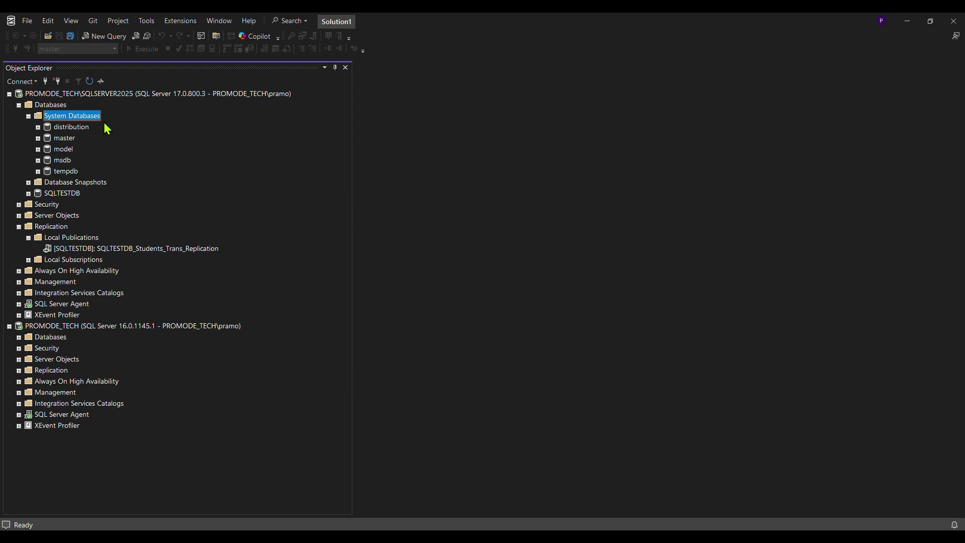
Step: Select the distribution database, then select the whole ReplData snapshot folder path in the Notepad note
click(74, 130)
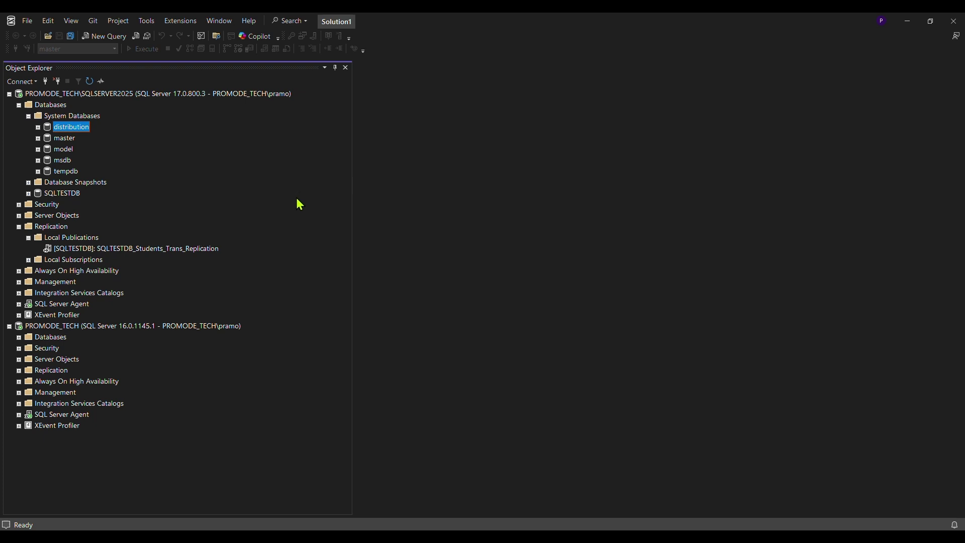
key(alt+Tab)
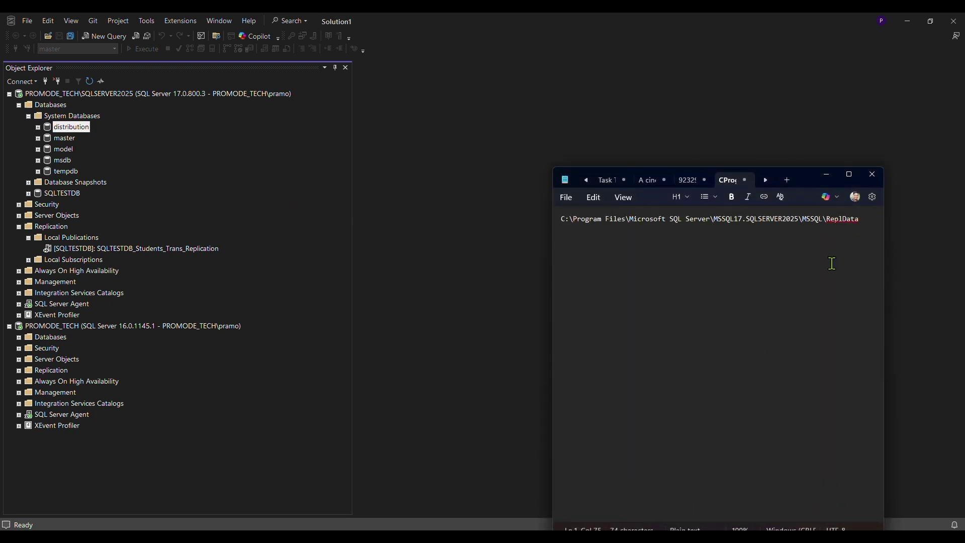
key(ctrl+a)
key(ctrl+c)
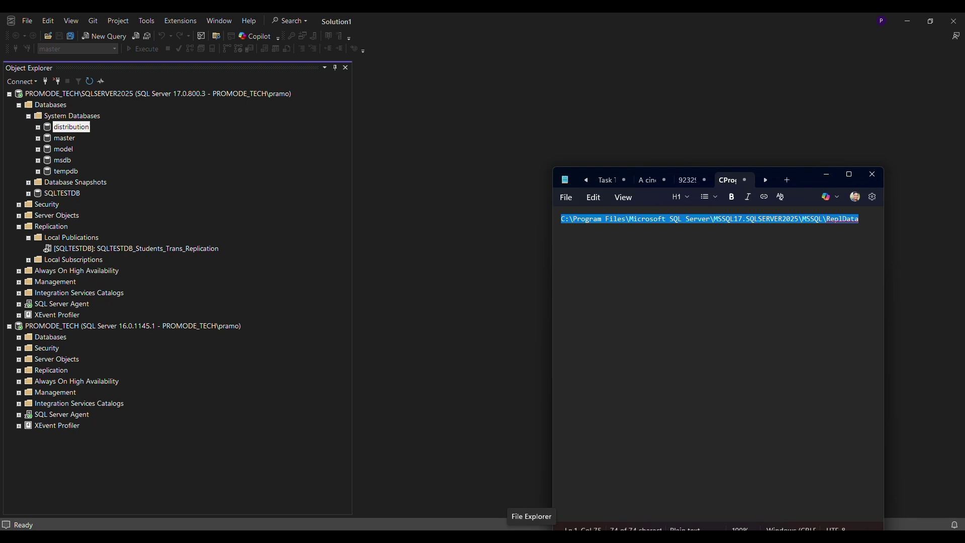
Step: Open the pasted ReplData path in File Explorer and grant permanent access to the repldata folder
click(537, 528)
click(473, 148)
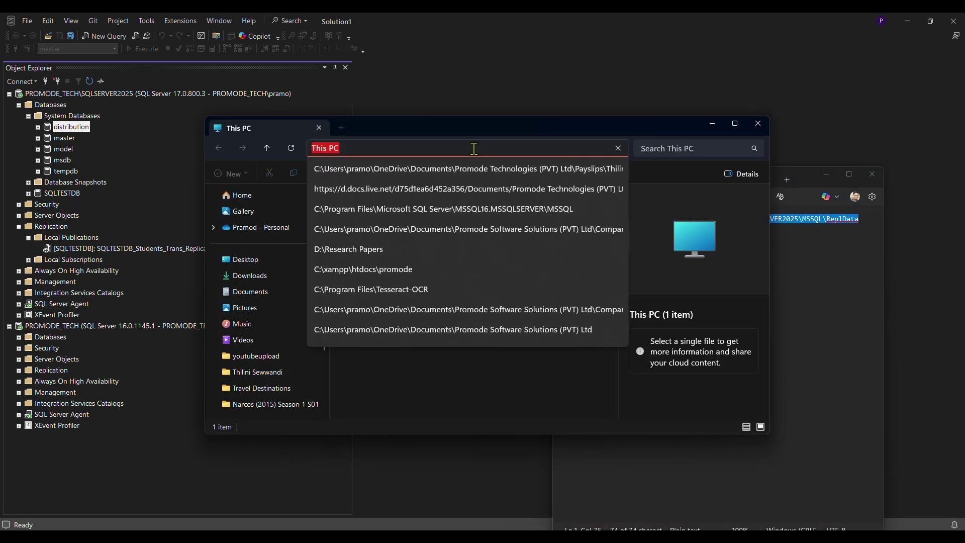
key(ctrl+v)
key(Return)
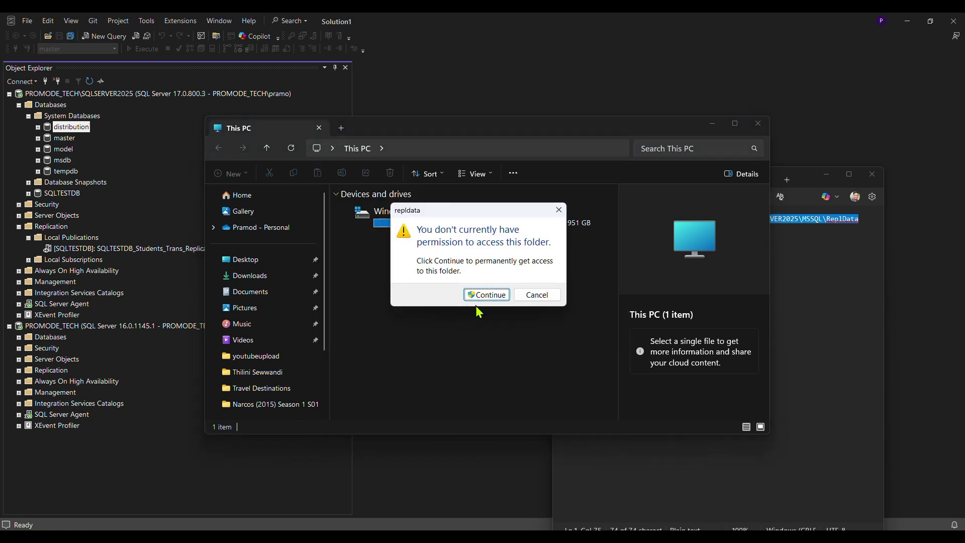
click(487, 296)
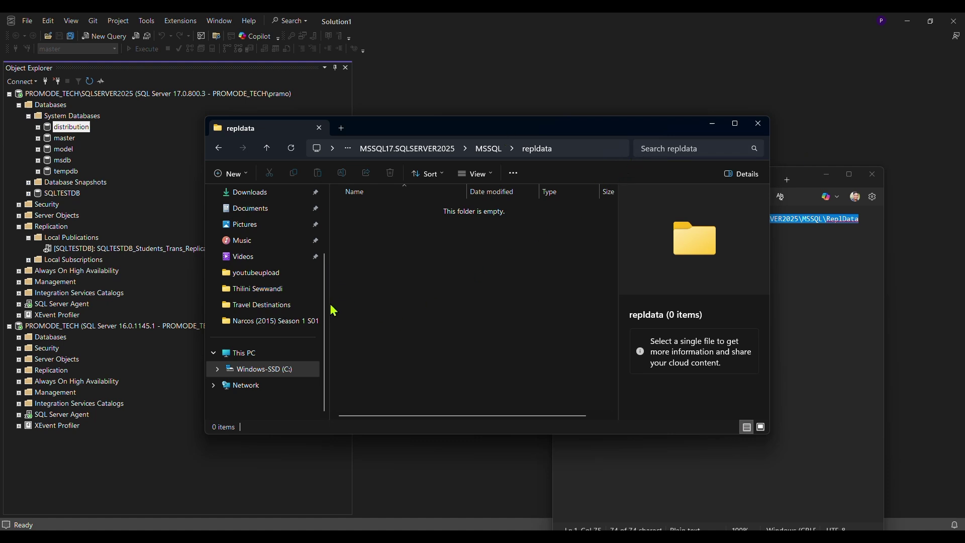
Step: Widen the file list and go up to the parent MSSQL folder
drag(330, 311, 221, 327)
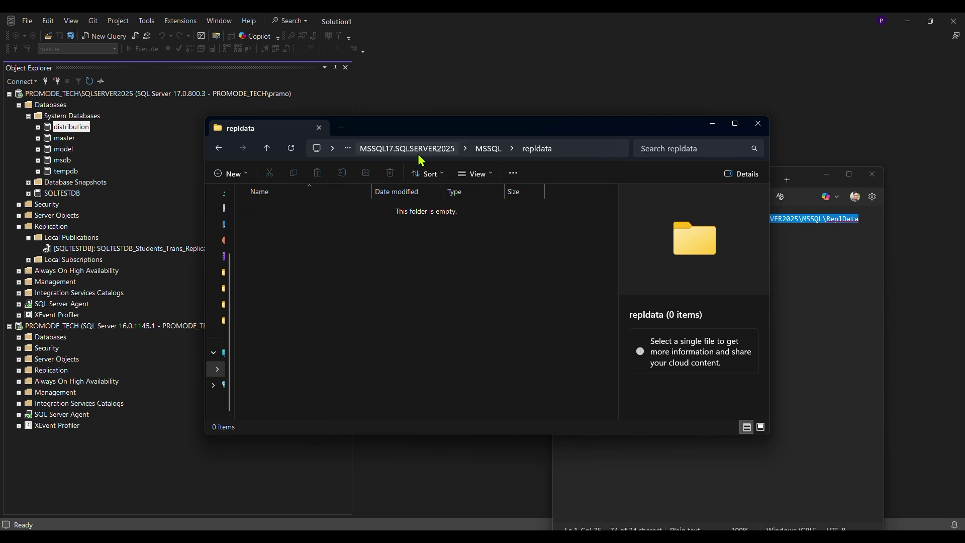
click(430, 38)
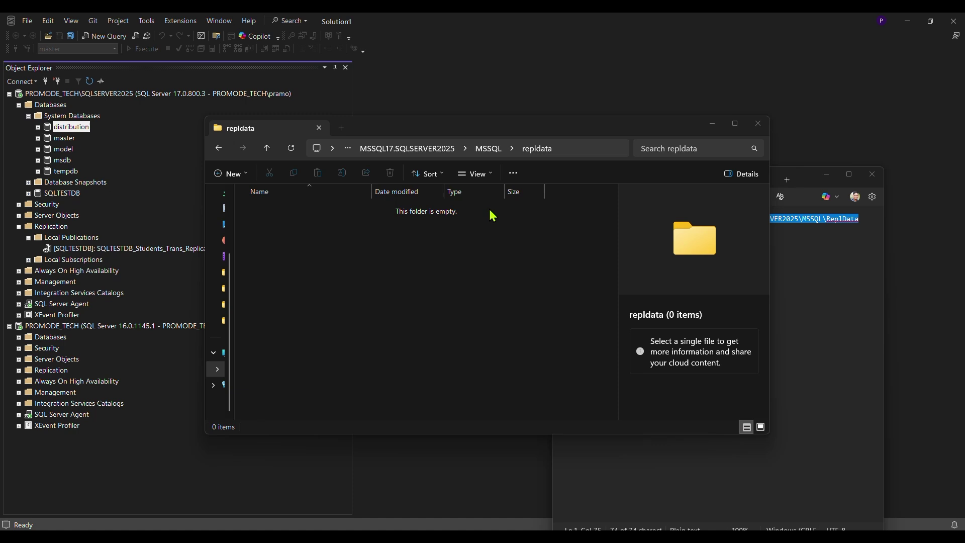
key(alt+Up)
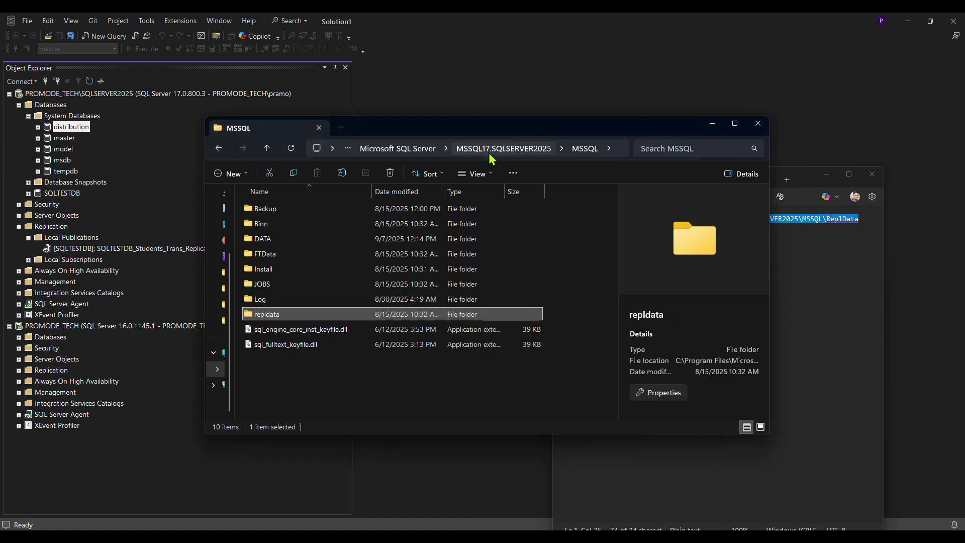
Step: Open the repldata folder's properties on the Security tab
right_click(306, 319)
click(354, 304)
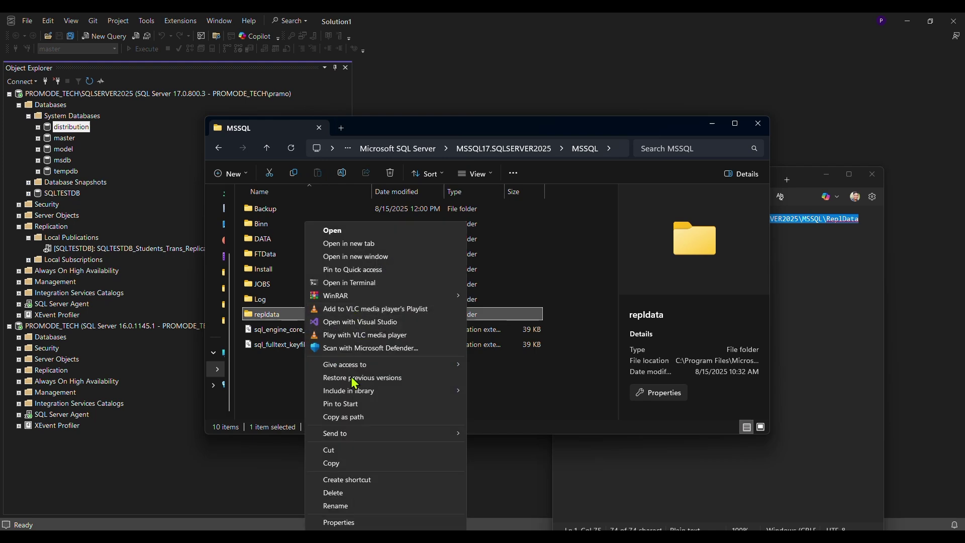
click(361, 521)
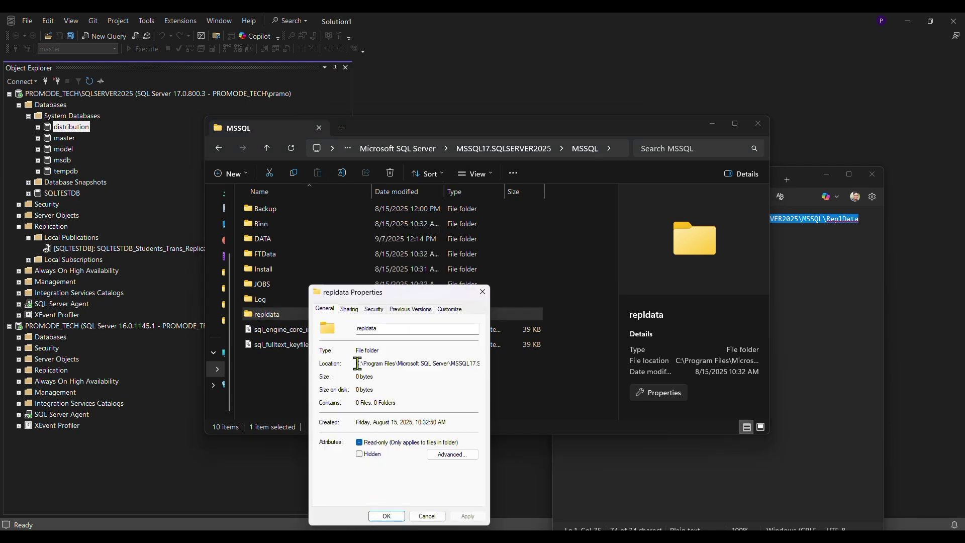
click(373, 309)
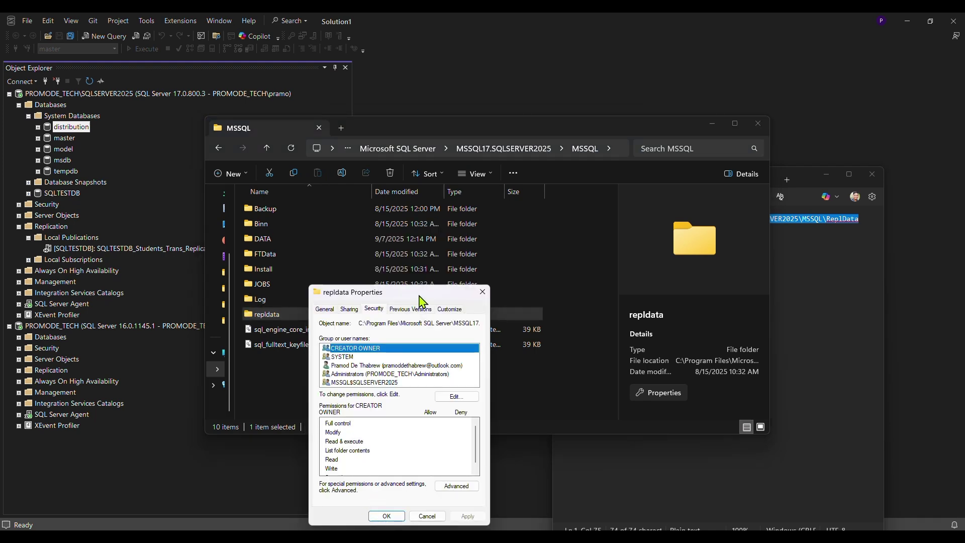
drag(419, 298, 462, 206)
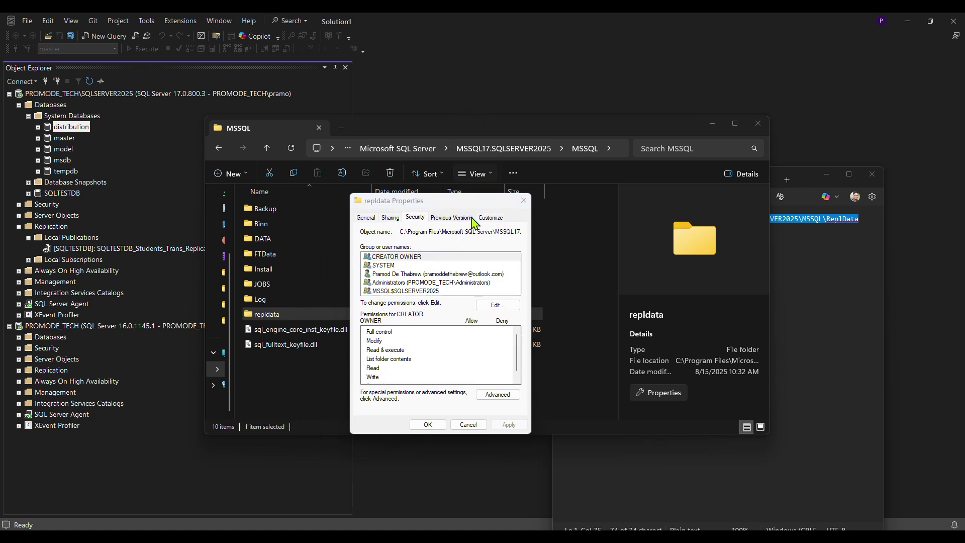
drag(442, 205, 561, 189)
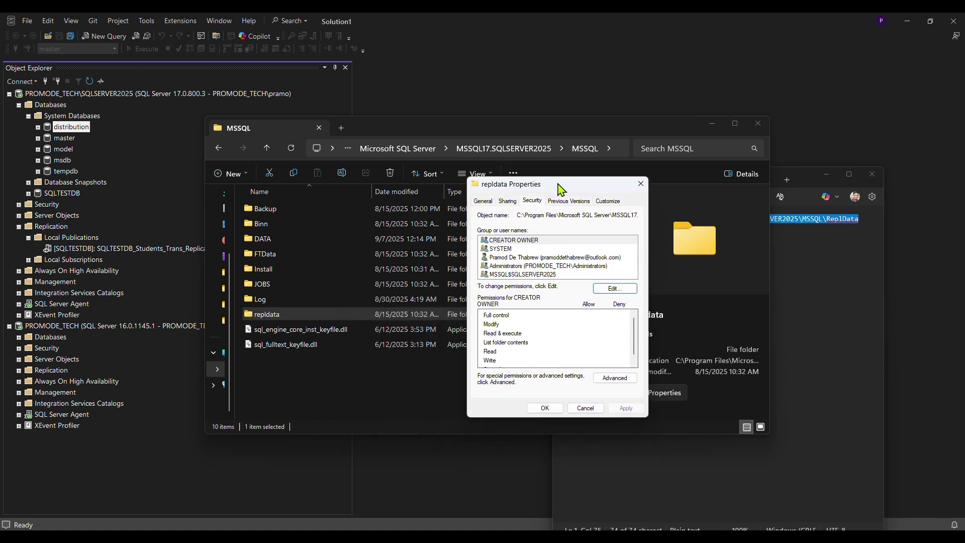
Step: Add SQLAgent$SQLSERVER2025 to repldata's permissions, apply the changes, and minimize Explorer
click(614, 288)
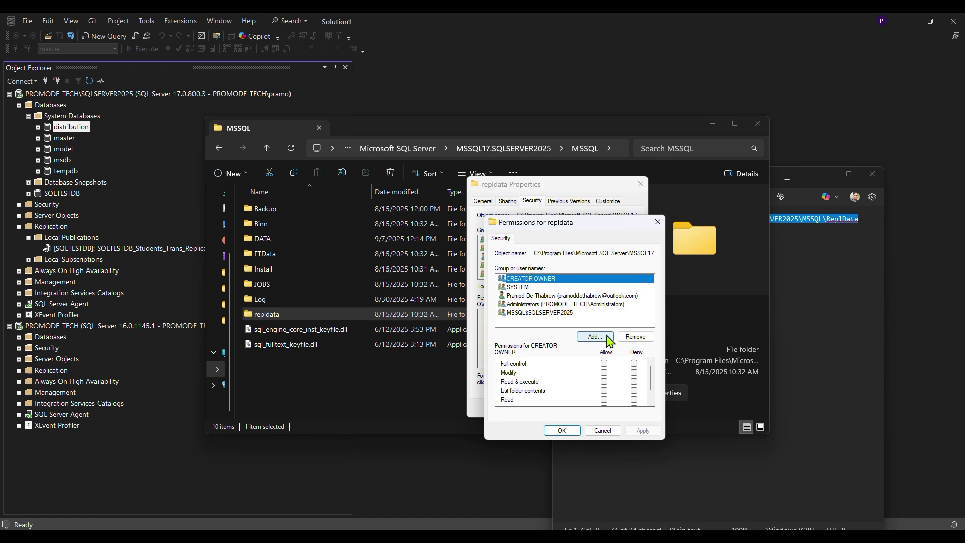
click(594, 336)
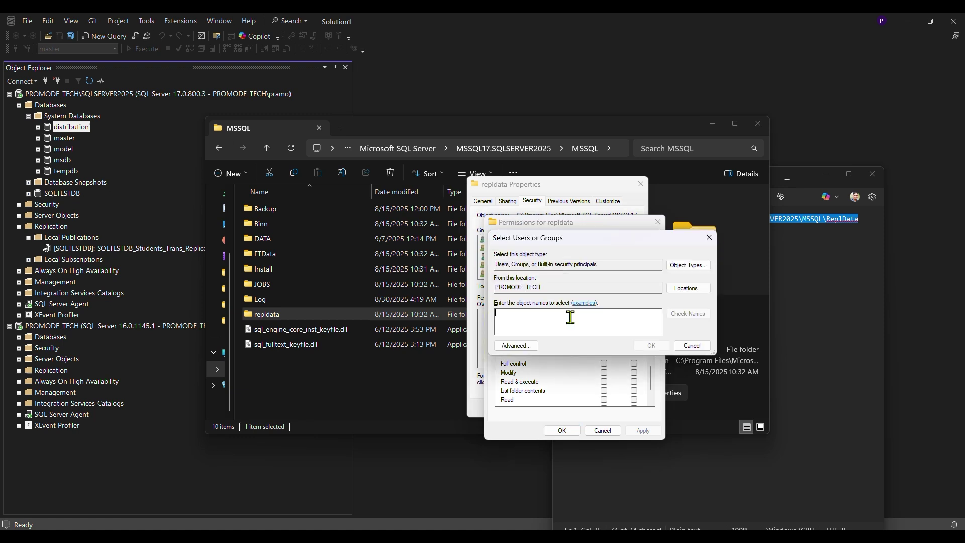
text(NT Service\SQLAgent$SQLSERVER2025)
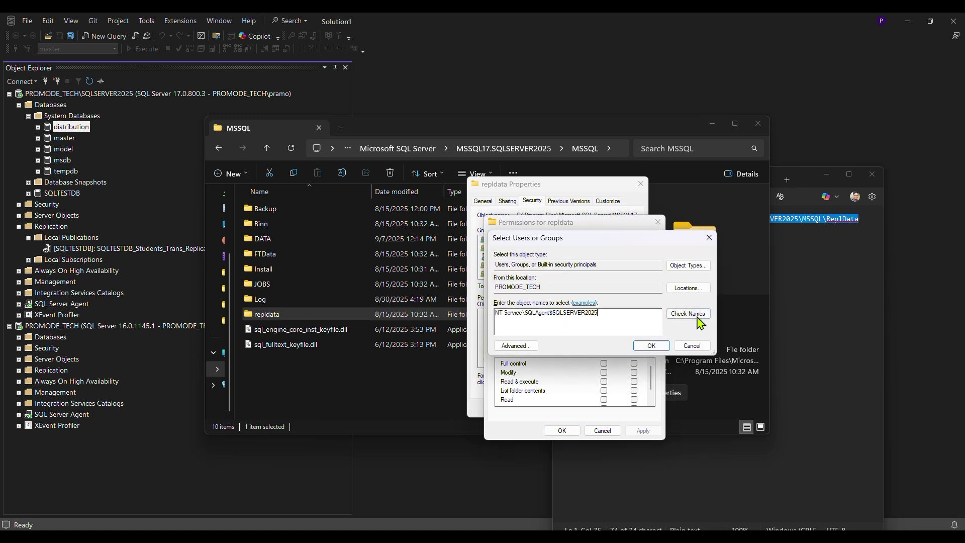
click(698, 315)
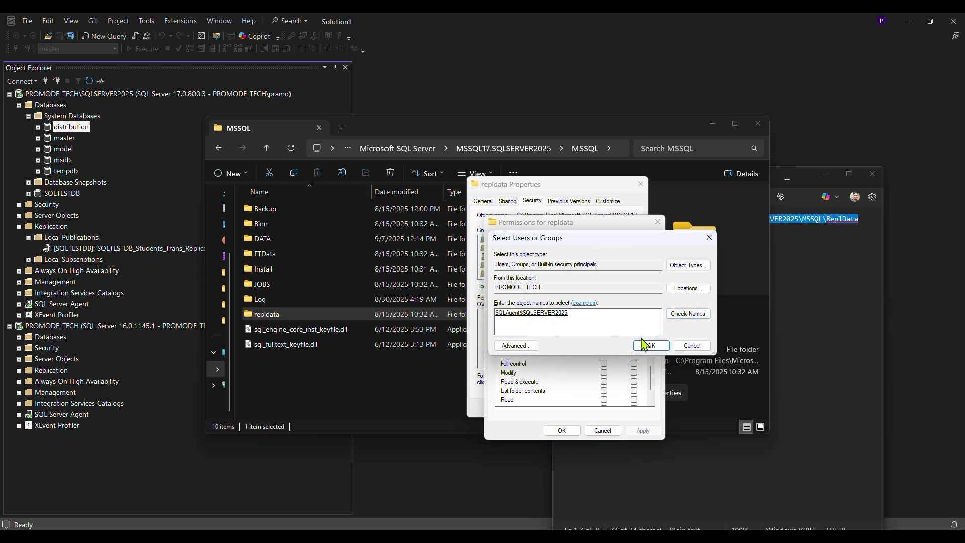
click(652, 346)
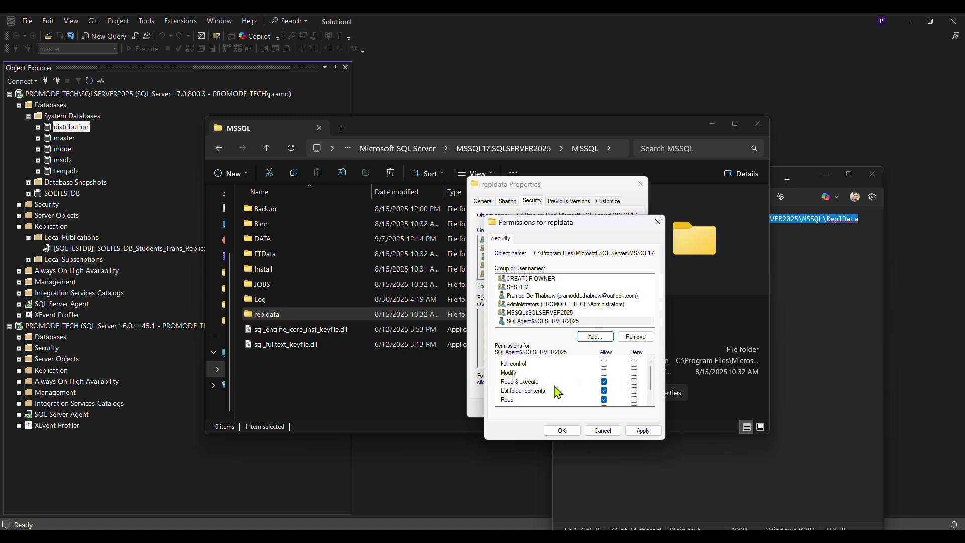
click(646, 432)
click(562, 431)
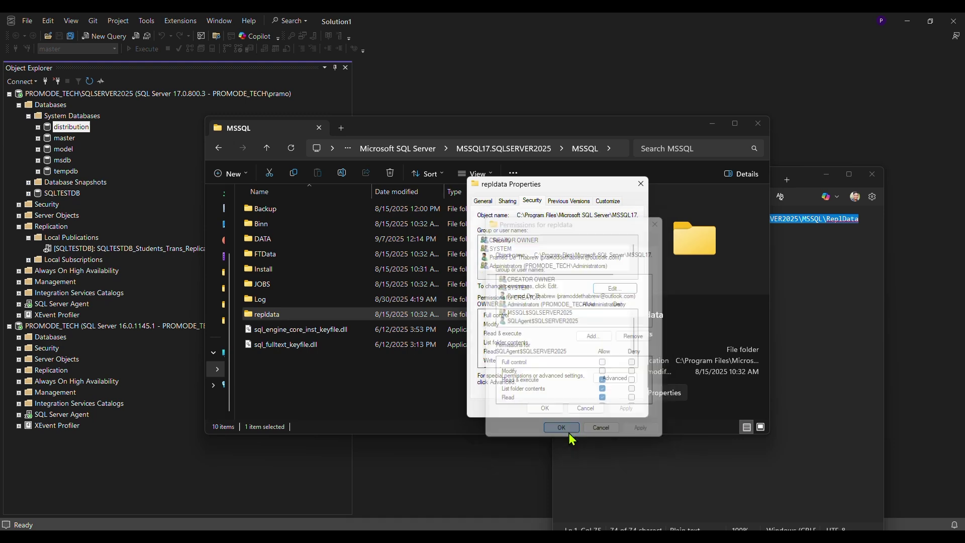
click(547, 410)
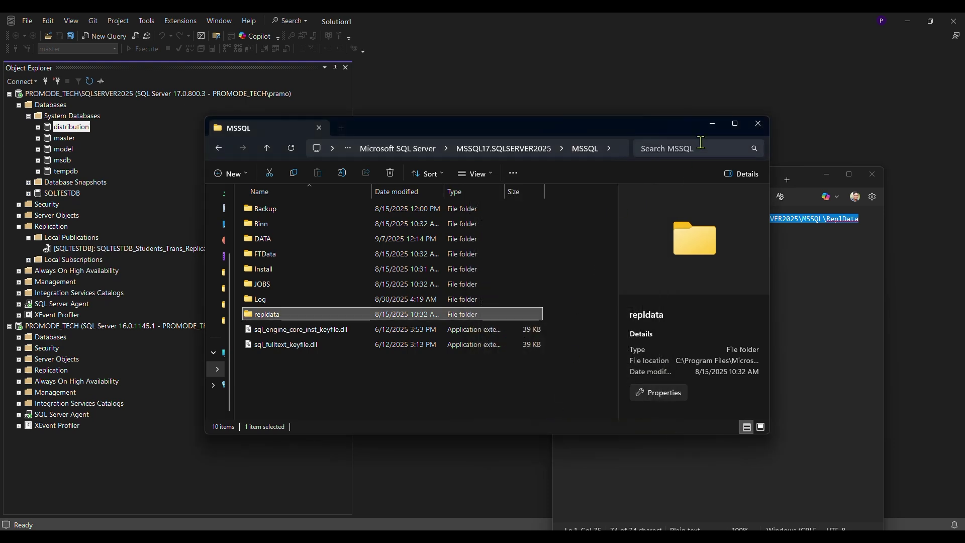
click(712, 124)
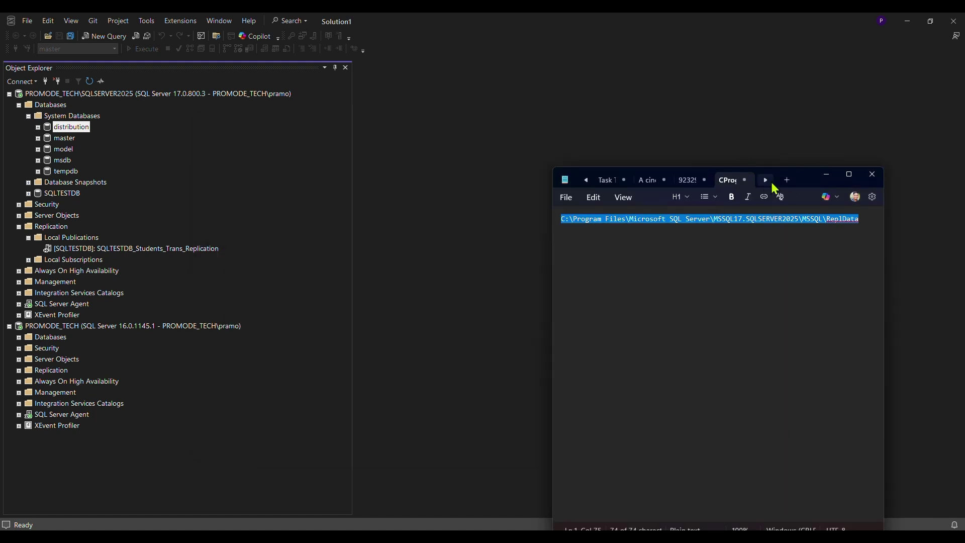
Step: Return to the New Subscription Wizard and choose to add a SQL Server subscriber
click(825, 174)
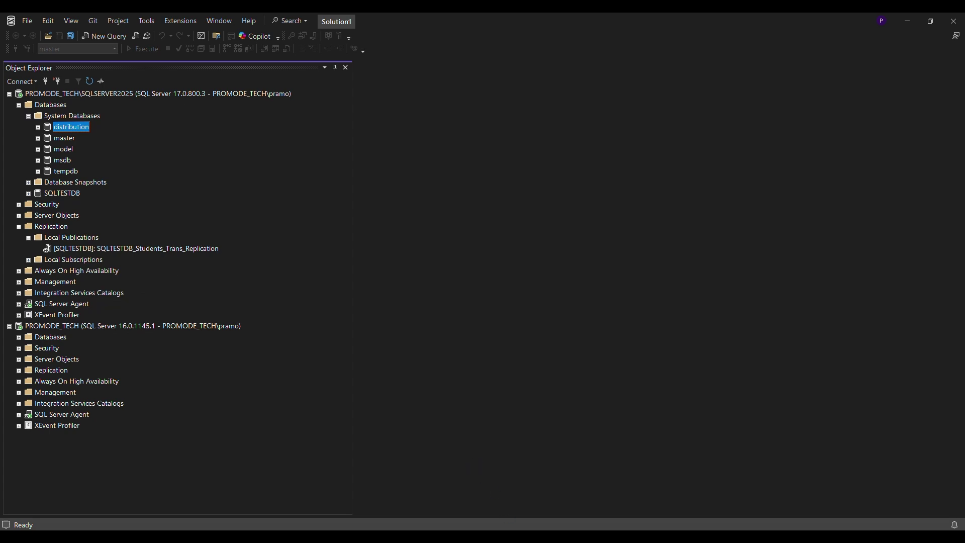
click(580, 493)
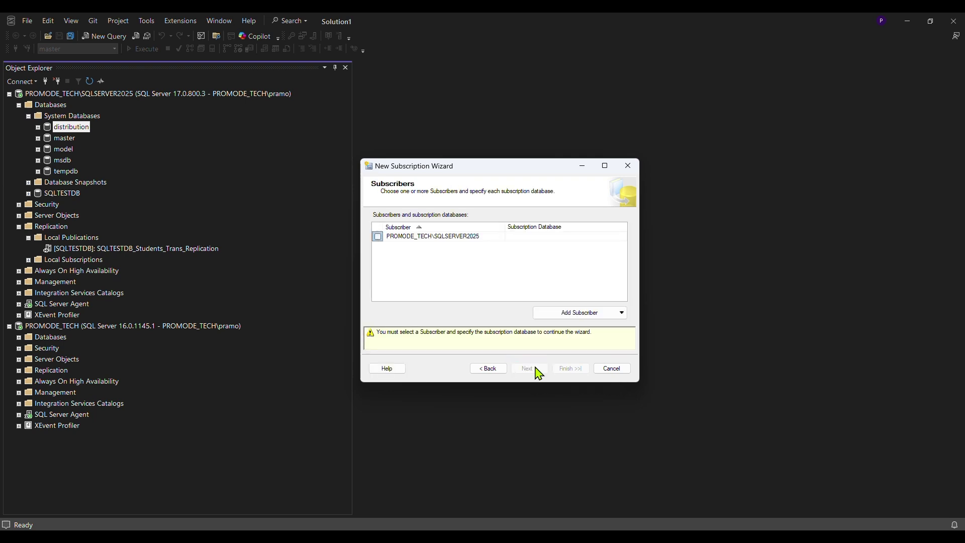
click(577, 316)
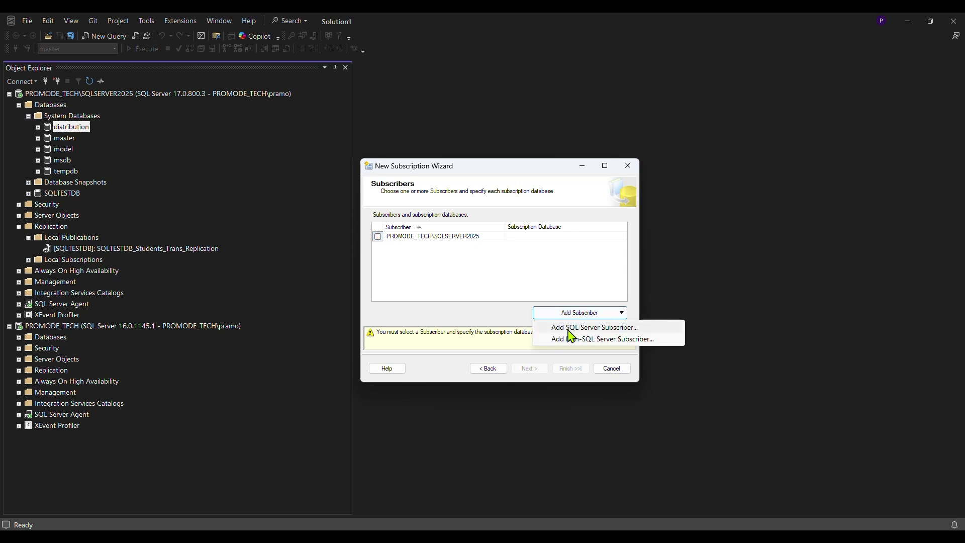
click(569, 329)
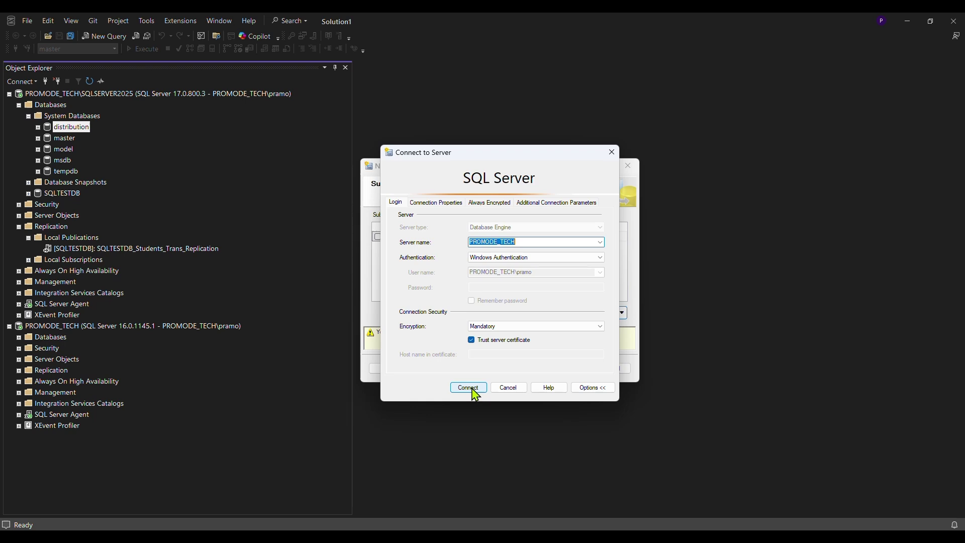
Step: Connect to PROMODE_TECH with SQL Server Authentication as sa and choose SQLTESTDB as subscription database
click(539, 257)
click(519, 277)
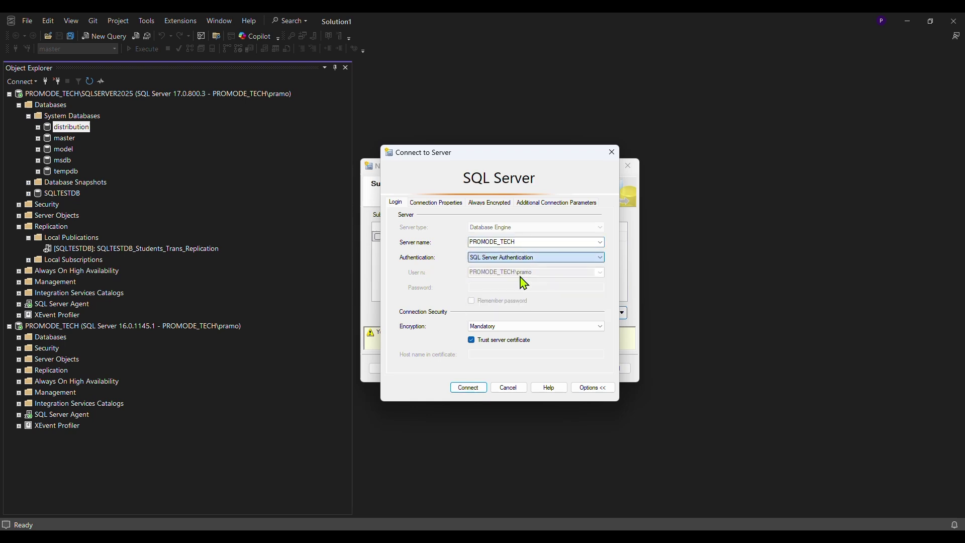
double_click(515, 273)
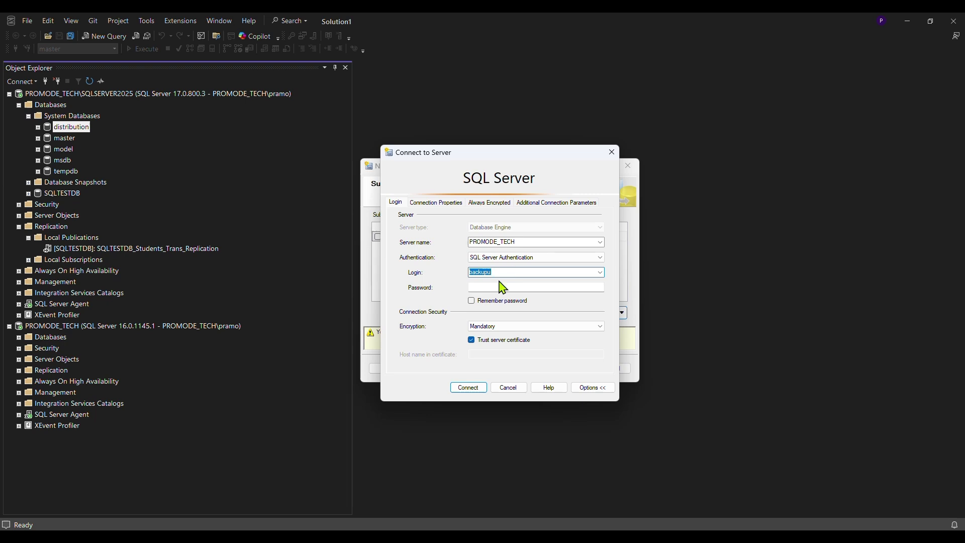
text(sa)
key(Tab)
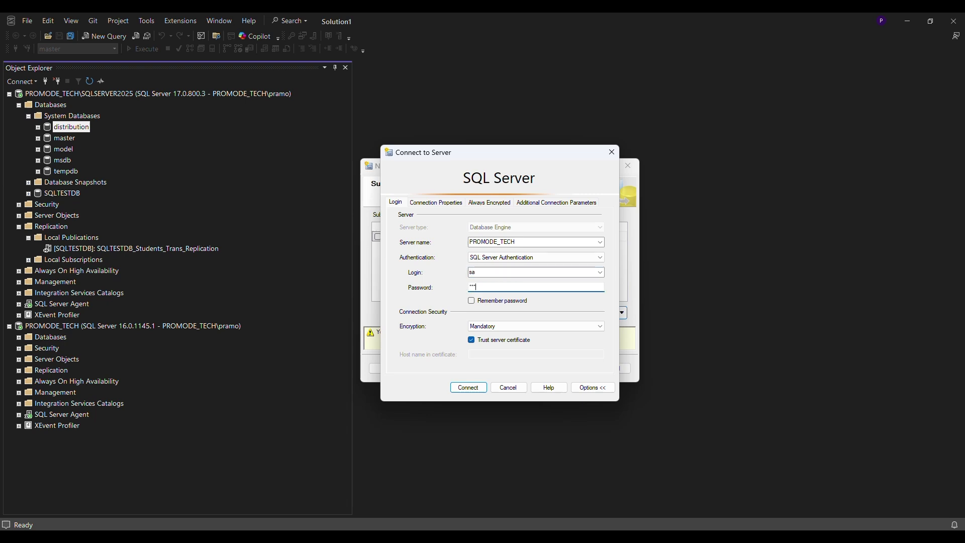
click(481, 388)
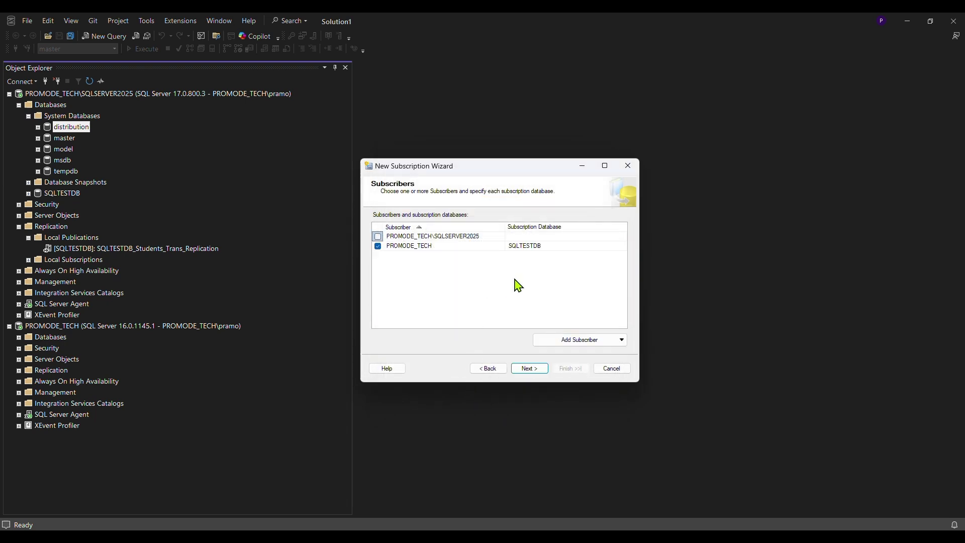
click(560, 248)
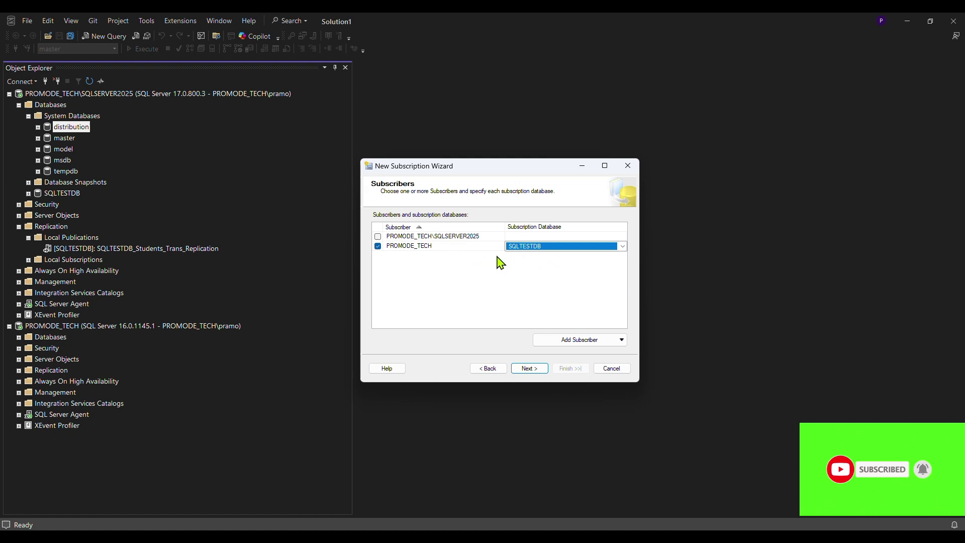
click(529, 368)
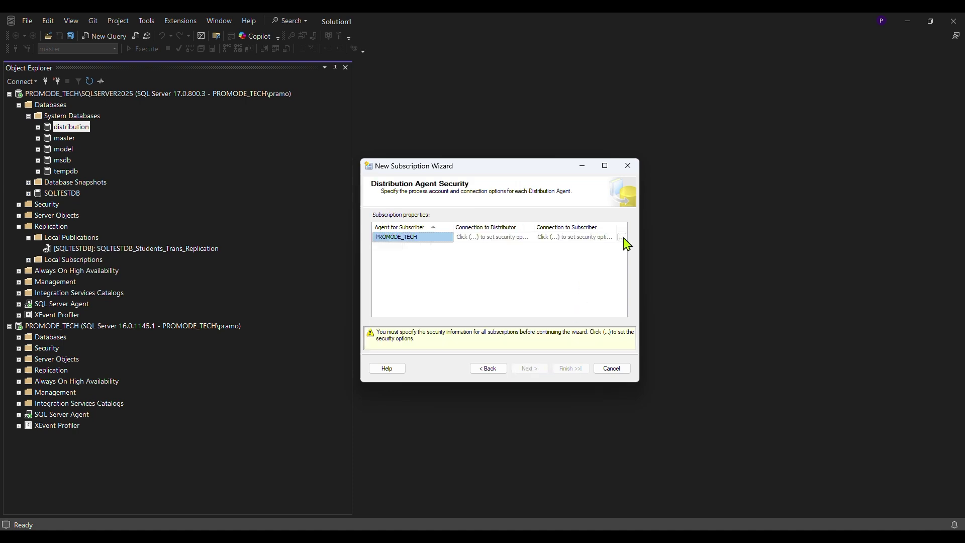
Step: Run the PROMODE_TECH distribution agent under the SQL Server Agent account, connecting to the subscriber as sa
click(621, 237)
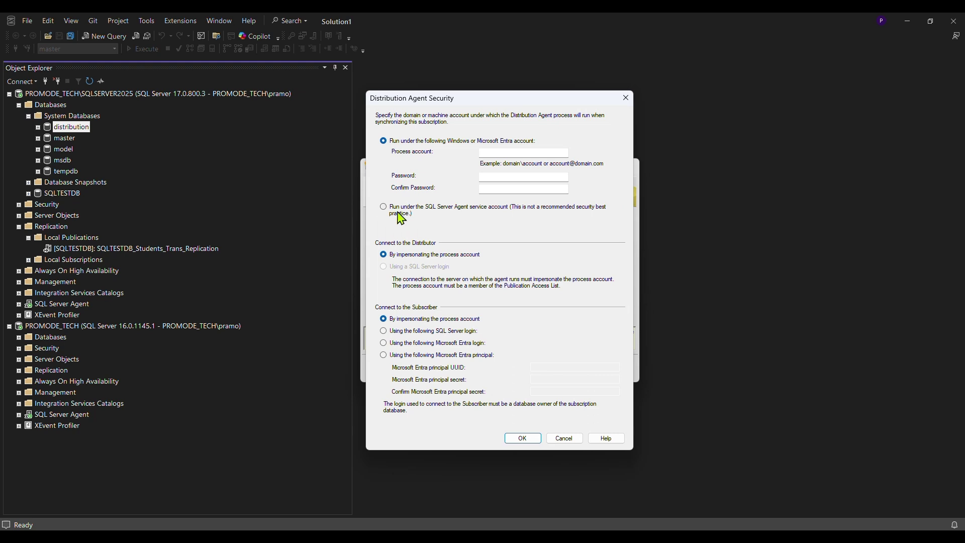
click(418, 209)
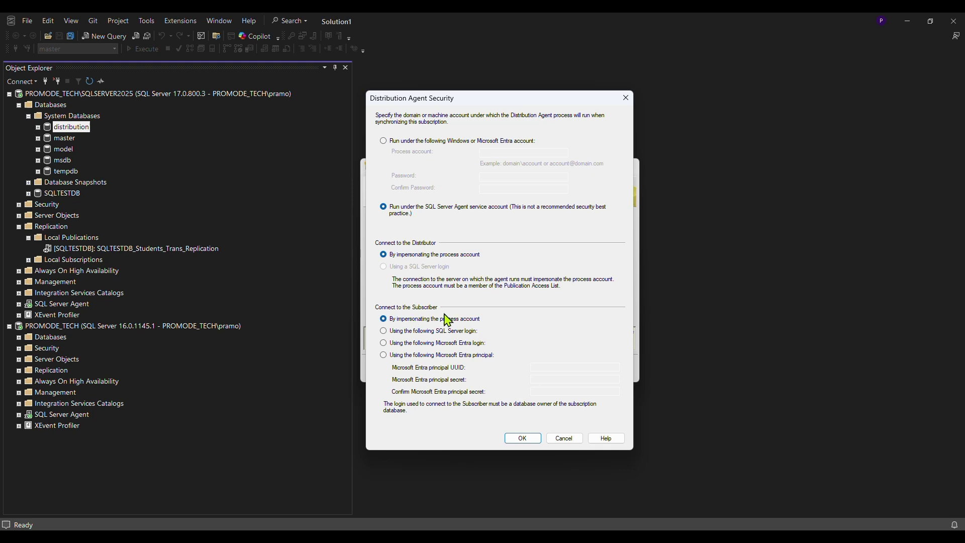
click(455, 332)
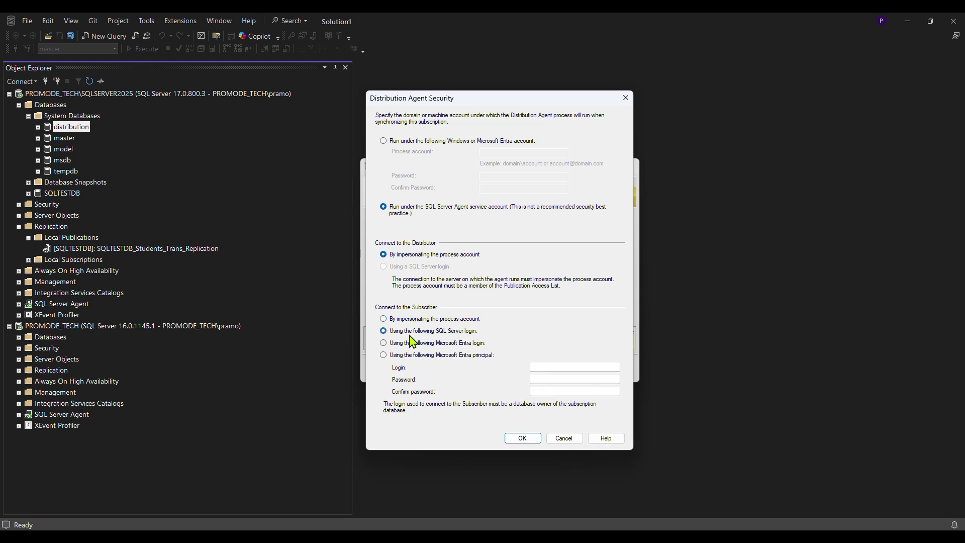
click(561, 366)
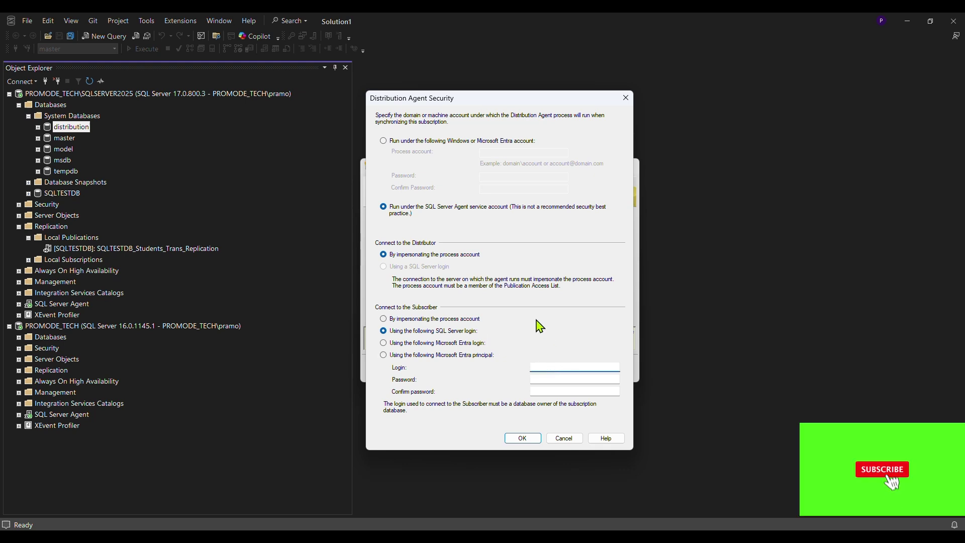
text(sa)
key(Tab)
text(***)
key(Tab)
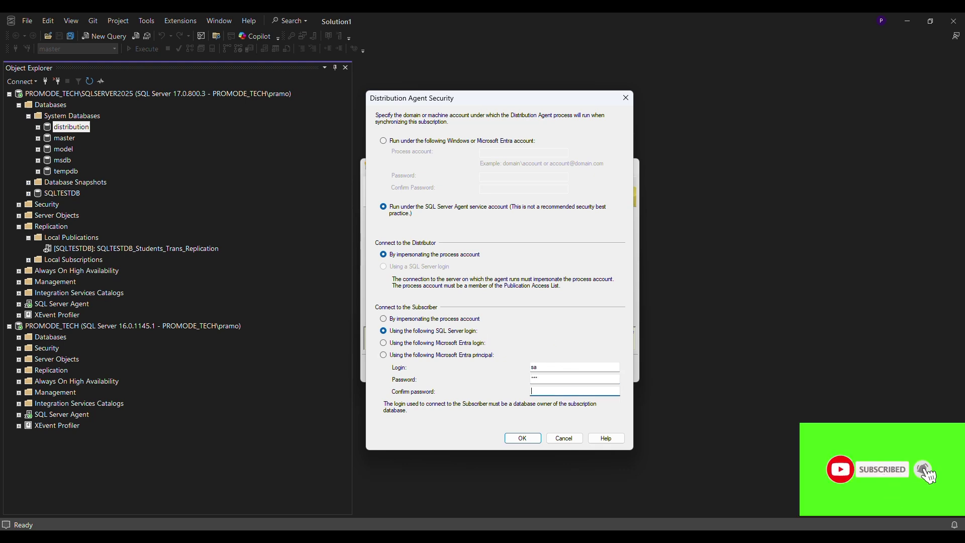
text(***)
click(517, 440)
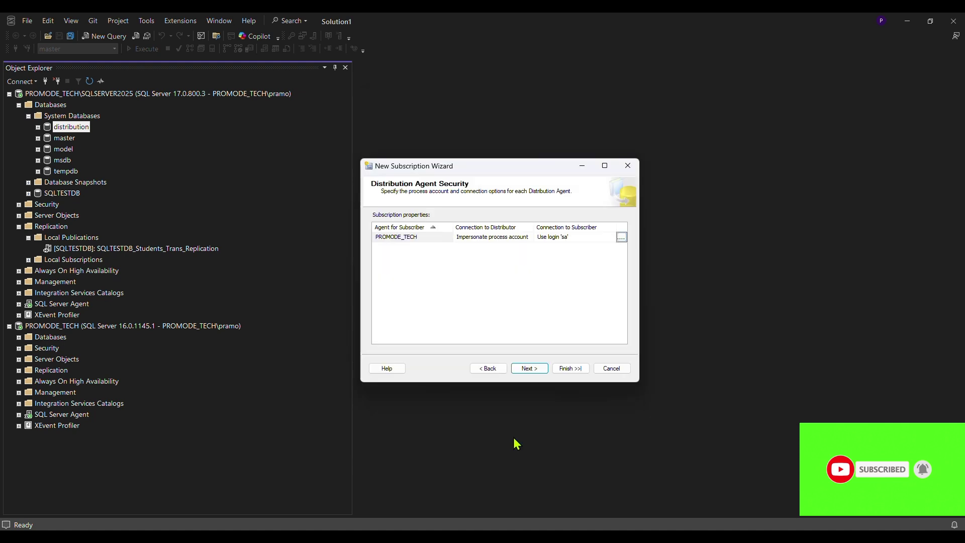
click(534, 373)
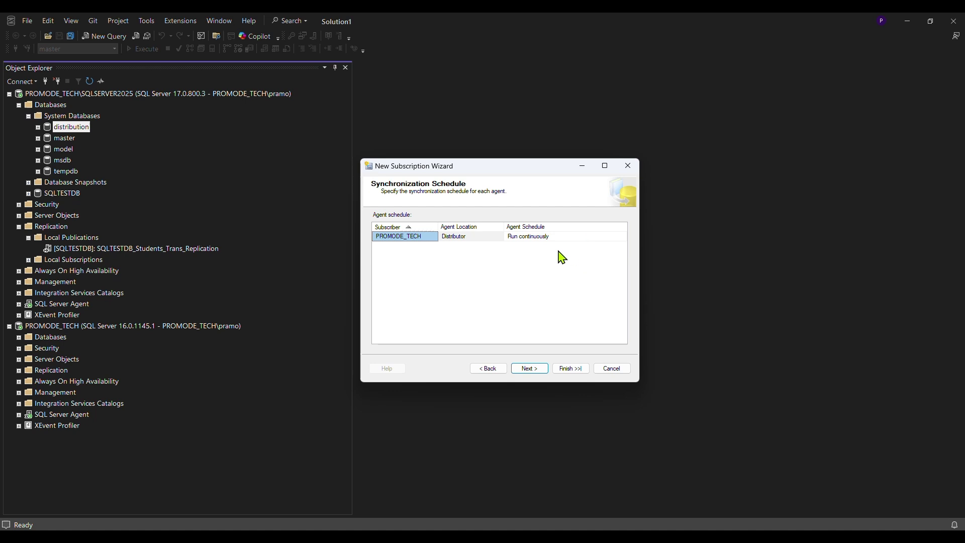
Step: Keep the continuous schedule and immediate initialization, then create the subscription and close the wizard
click(534, 374)
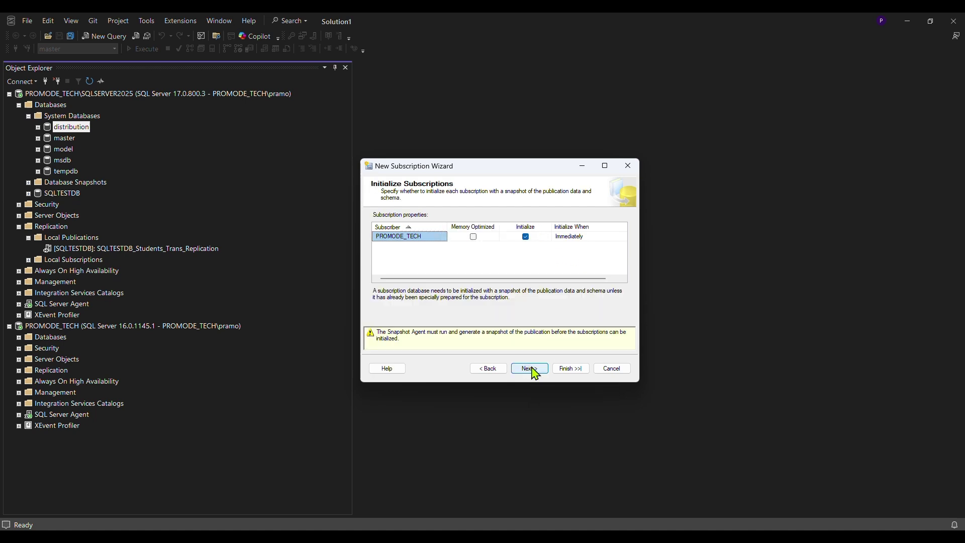
click(541, 370)
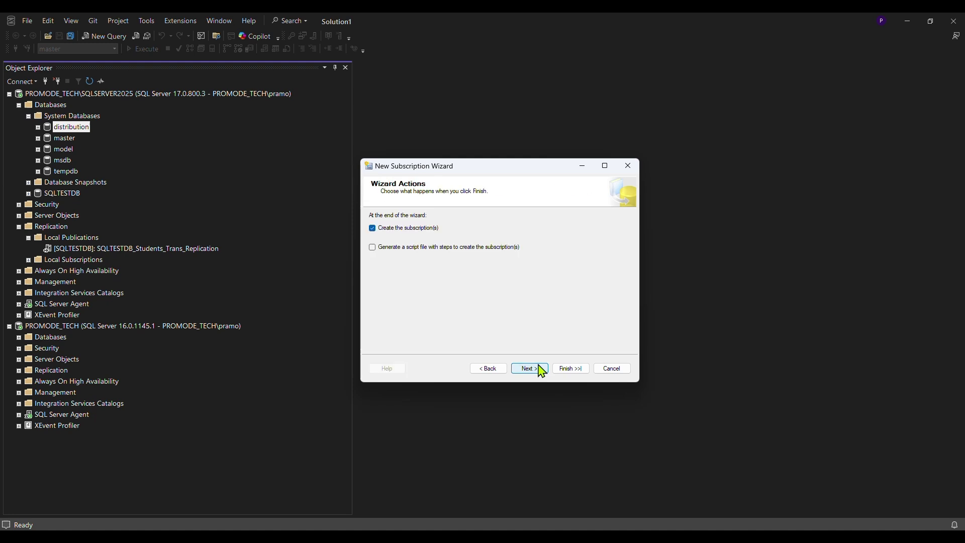
click(540, 370)
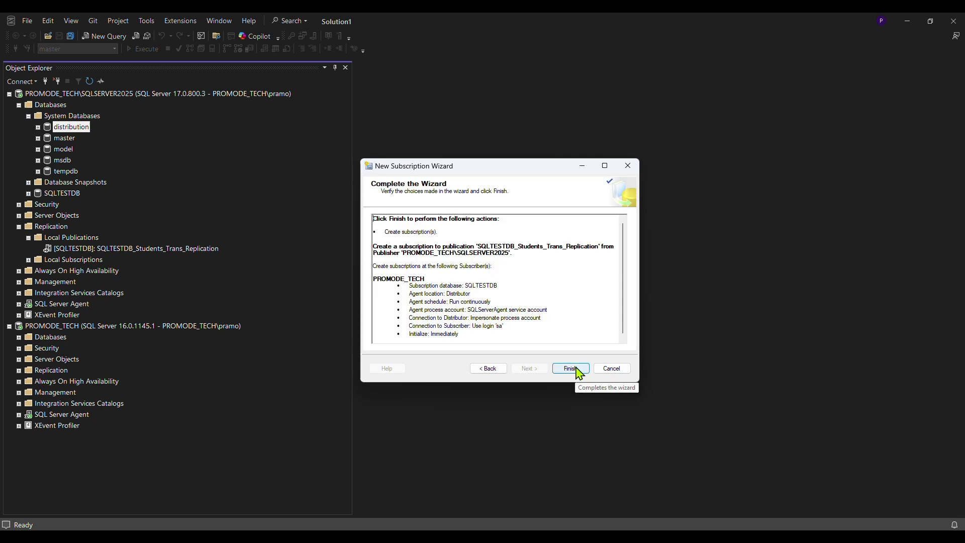
click(571, 369)
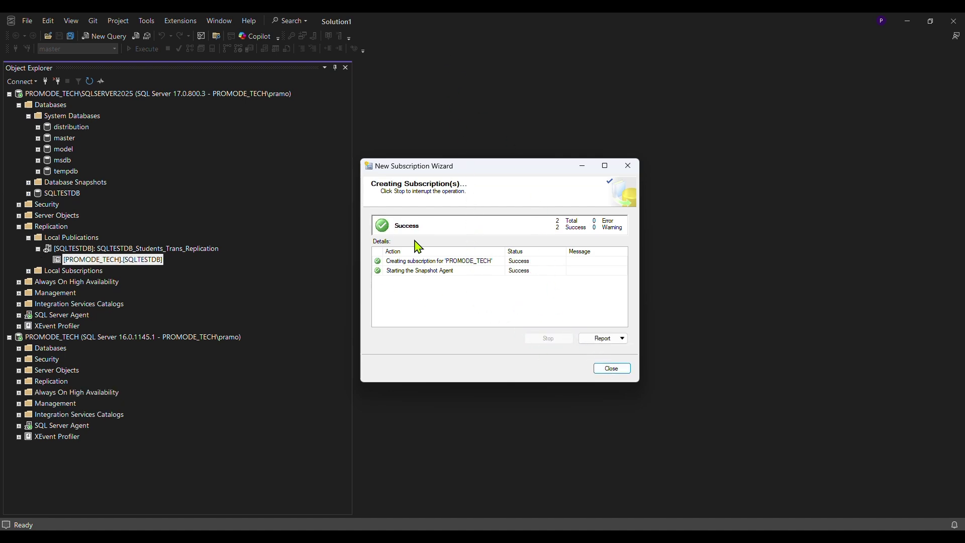
click(621, 372)
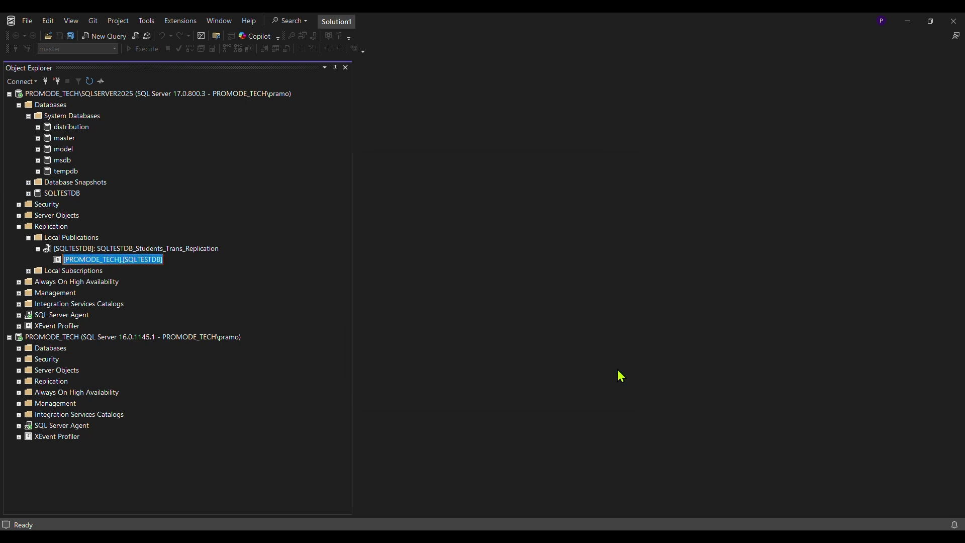
click(107, 250)
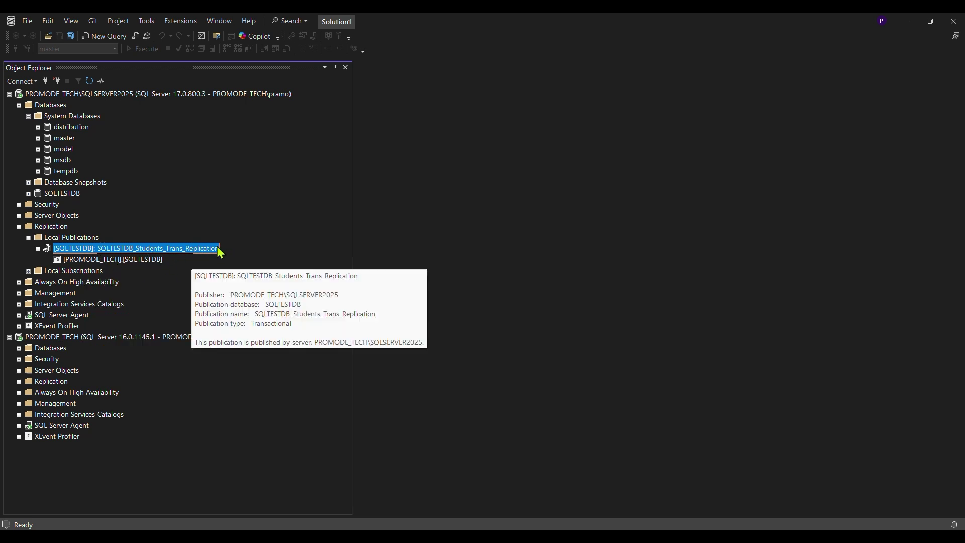
click(106, 260)
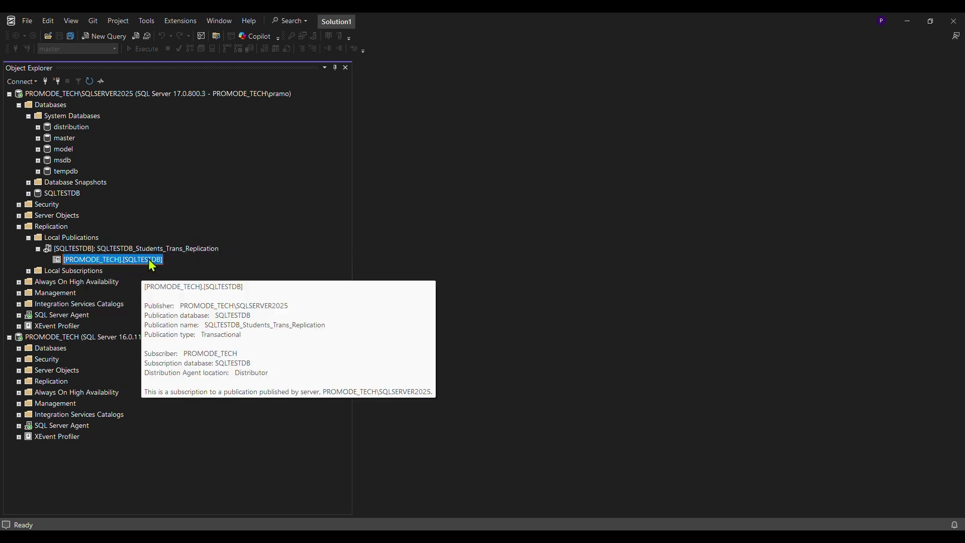
right_click(149, 259)
click(187, 281)
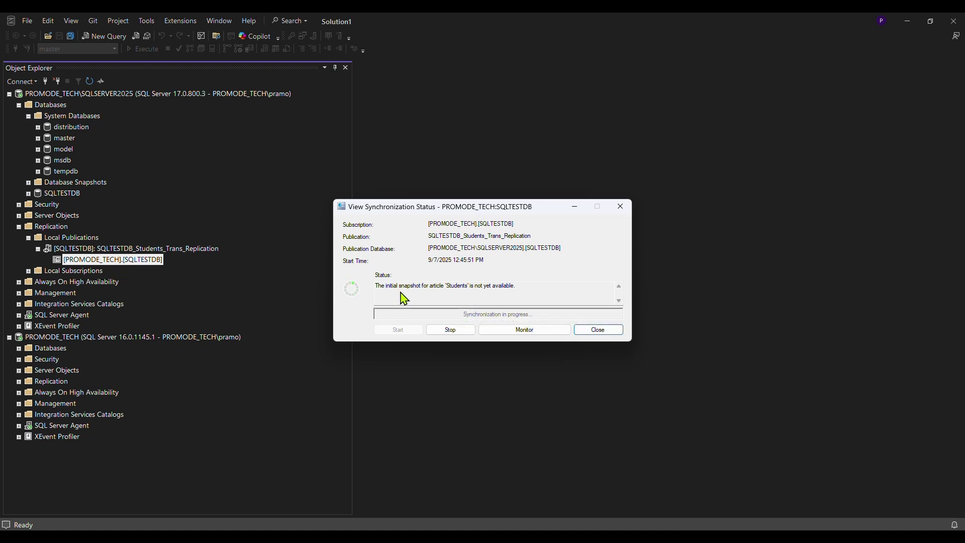
click(598, 329)
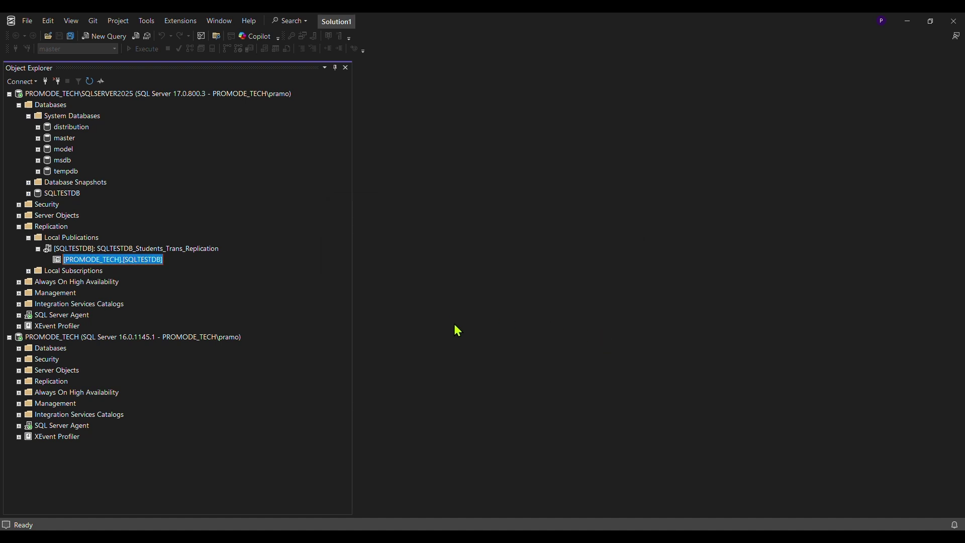
Step: Open the publisher's SQLTESTDB Students table in Edit Top 200 Rows
double_click(56, 194)
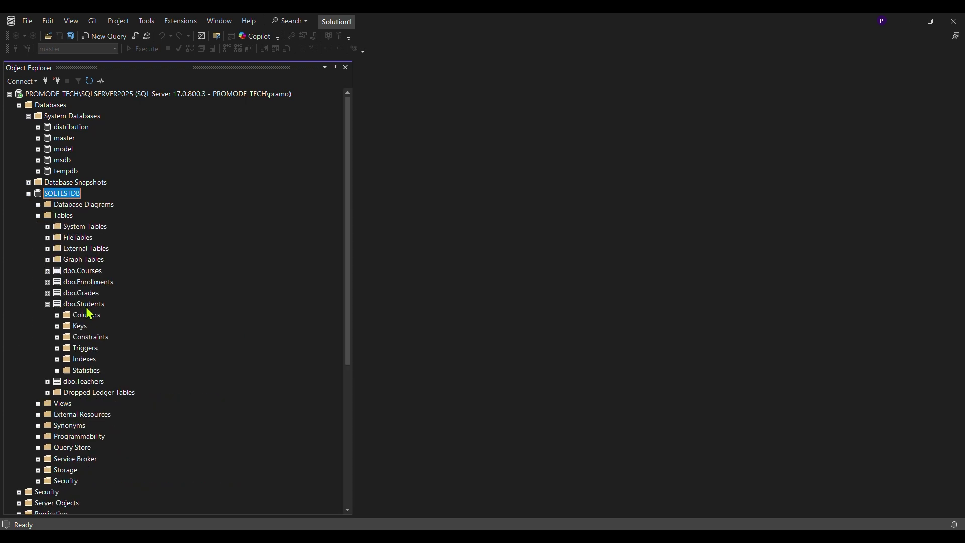
right_click(87, 307)
click(135, 332)
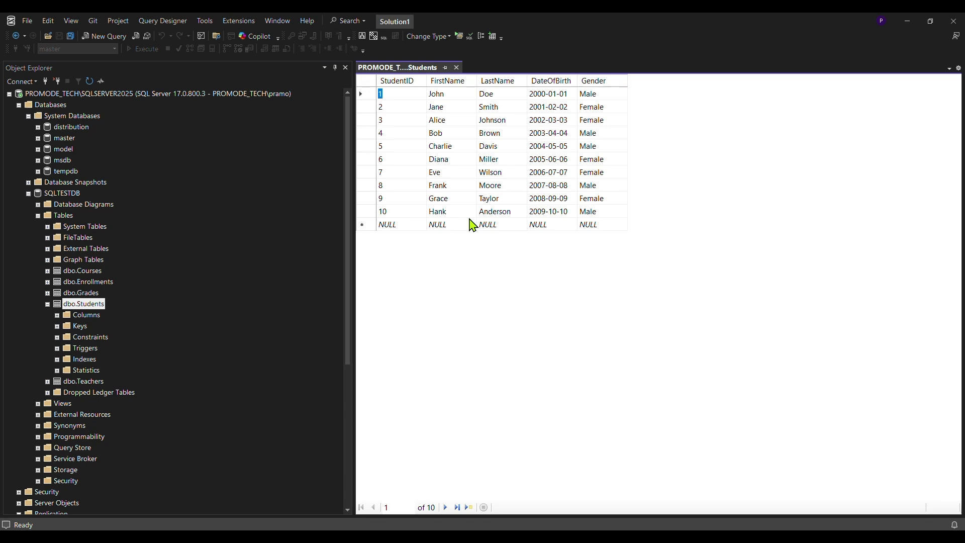
Step: Expand PROMODE_TECH's SQLTESTDB tables and open its Students table in Edit Top 200 Rows
scroll(120, 321, down, 7)
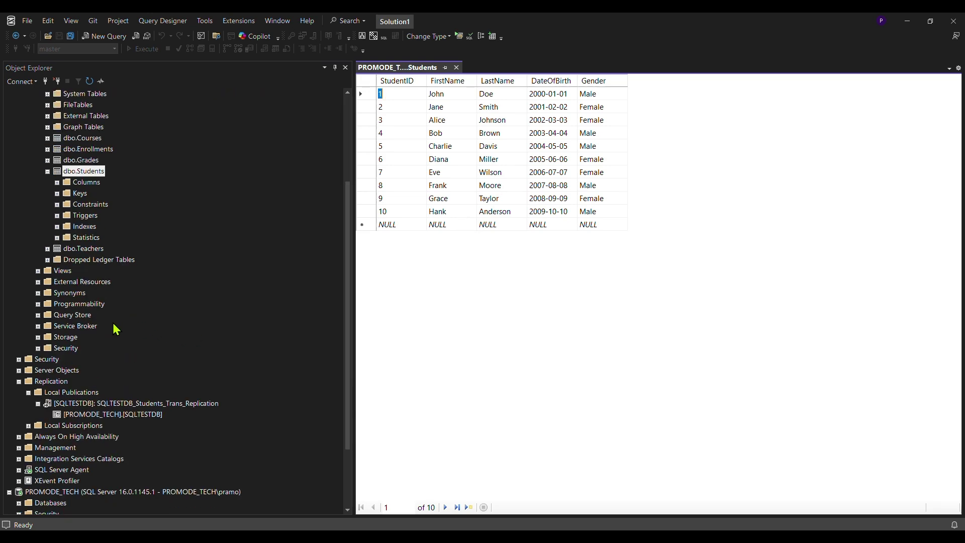
click(49, 415)
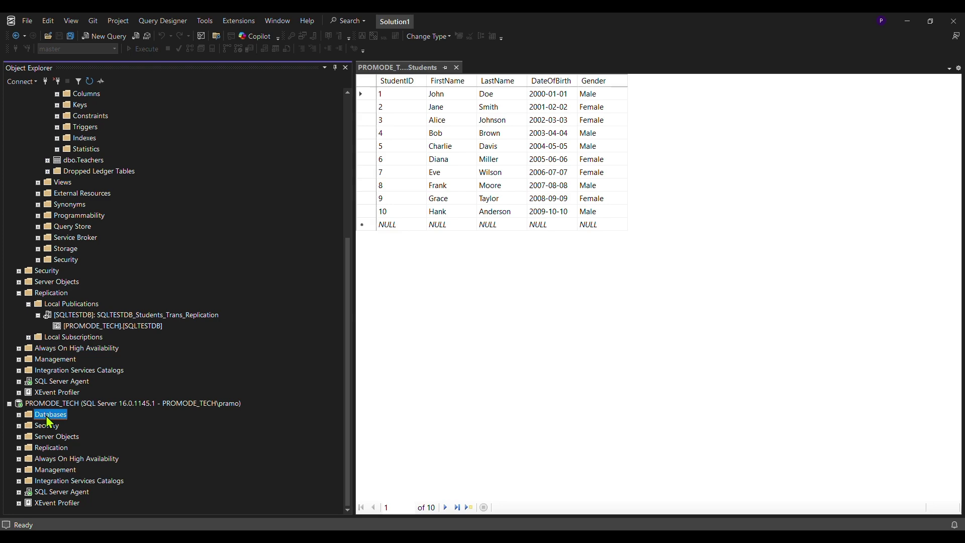
double_click(48, 416)
double_click(74, 415)
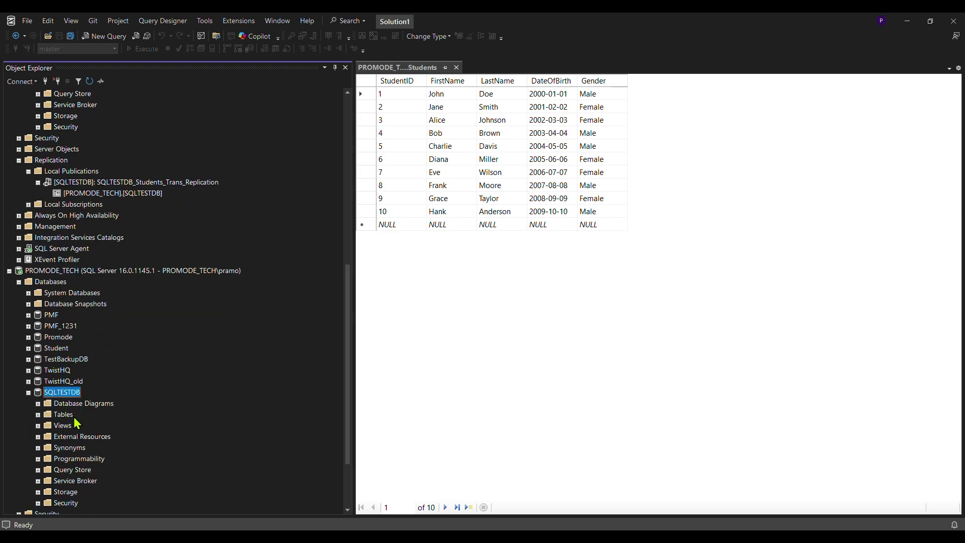
double_click(70, 415)
scroll(76, 422, down, 2)
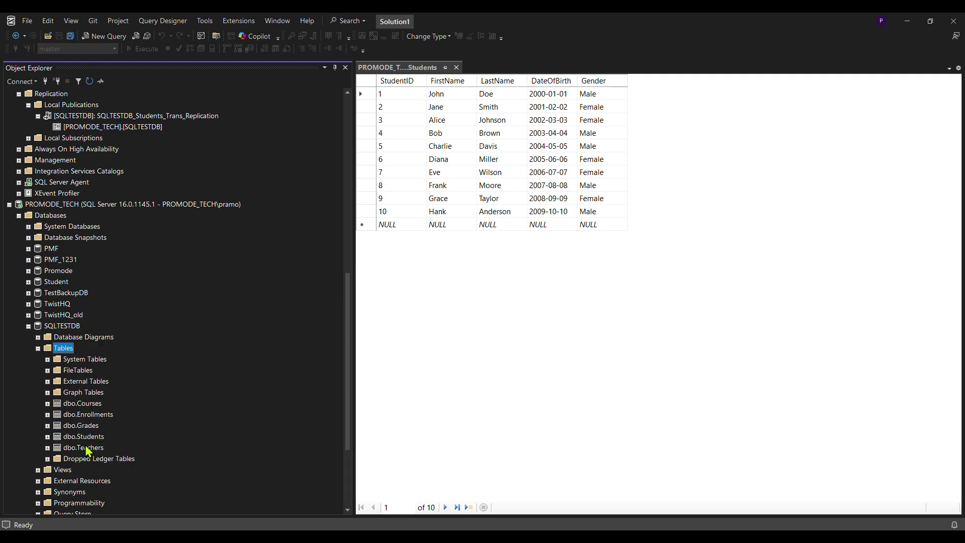
right_click(98, 438)
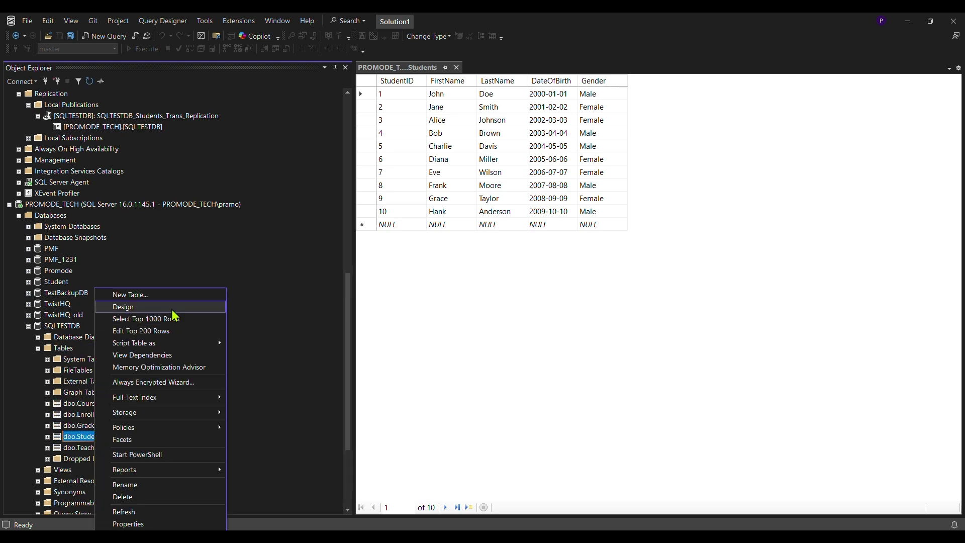
click(162, 335)
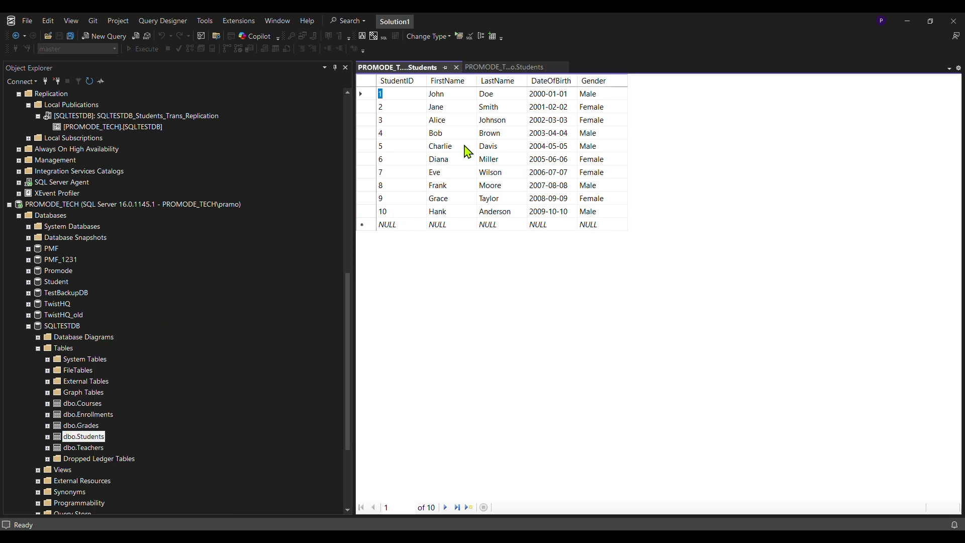
click(510, 68)
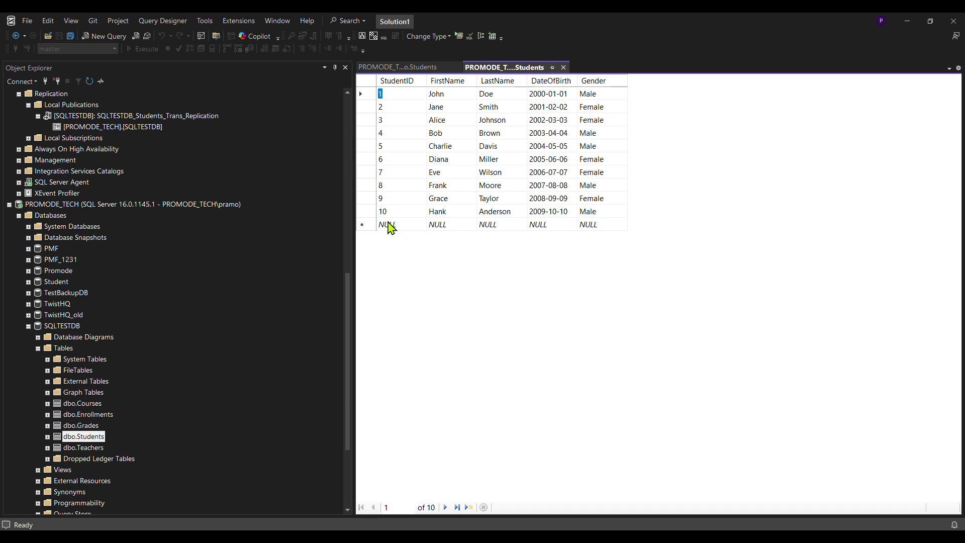
Step: Enter row 11 with the student's first and last names, birth date 2002-10-10, gender Male, and commit it
click(387, 224)
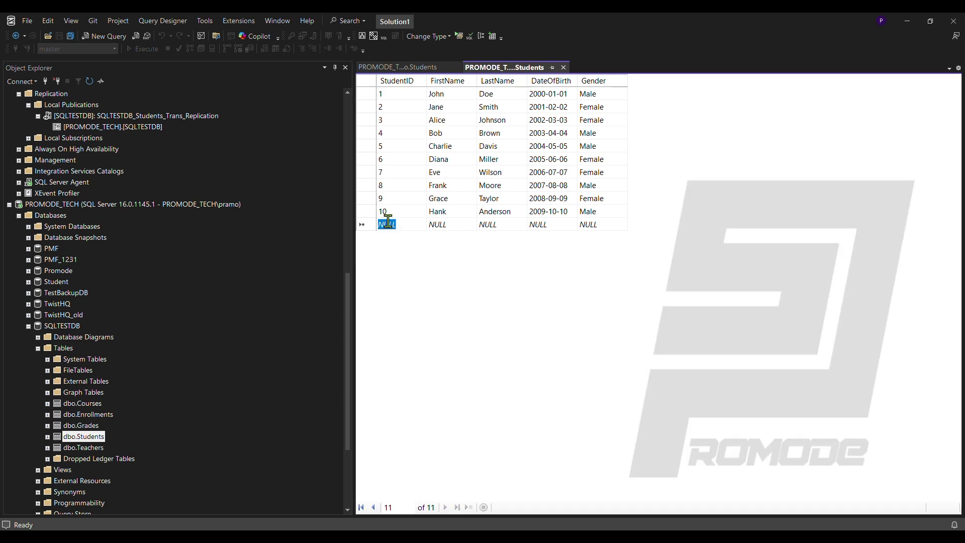
text(11)
click(453, 227)
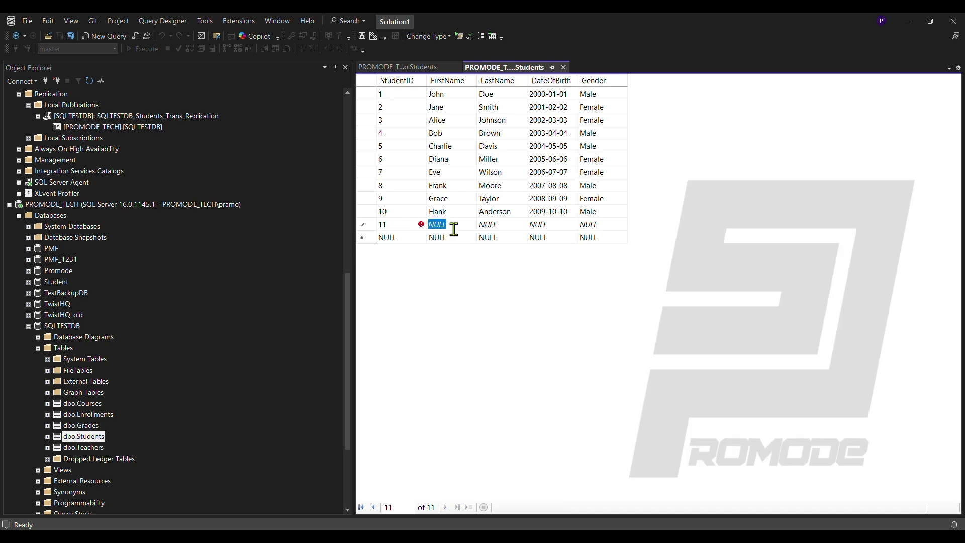
text(Pramod)
key(Tab)
text(De)
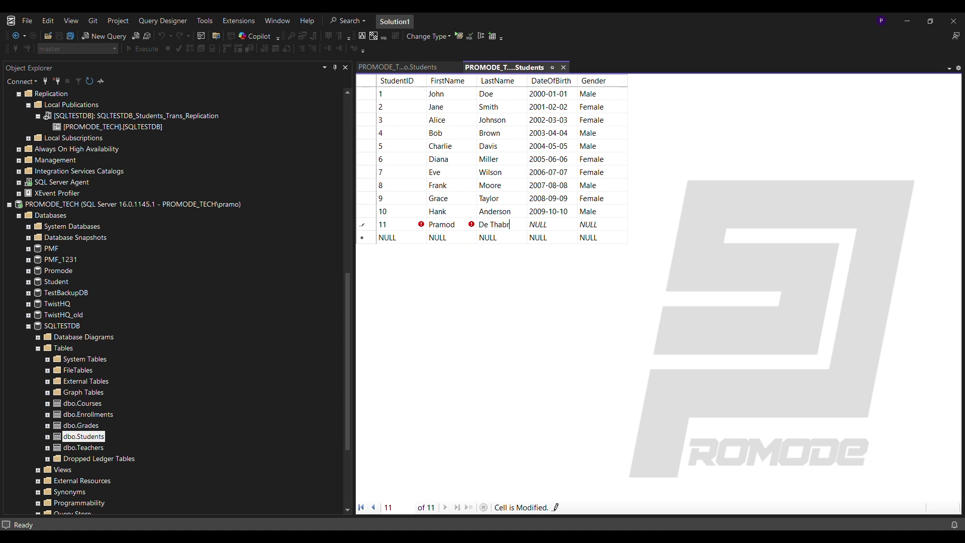
key(Tab)
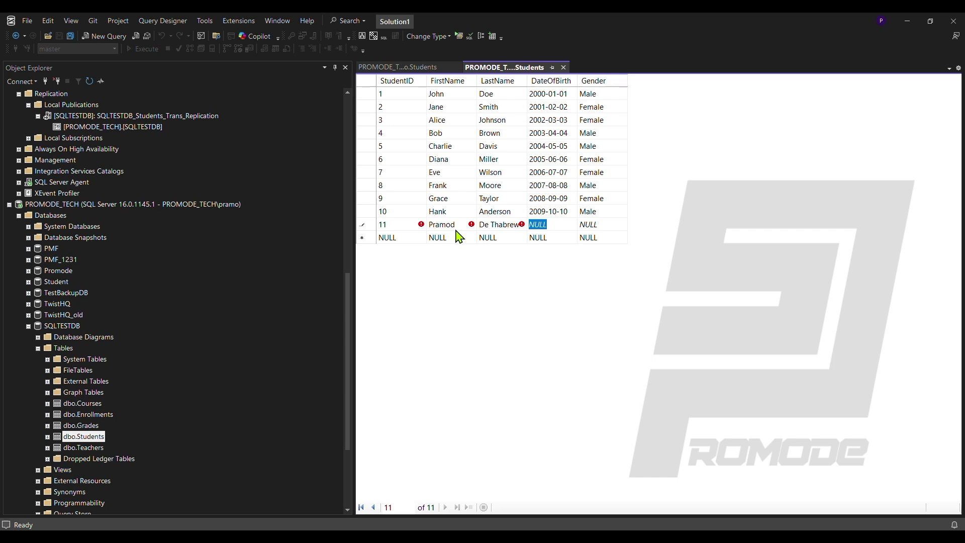
text(2002-10-10)
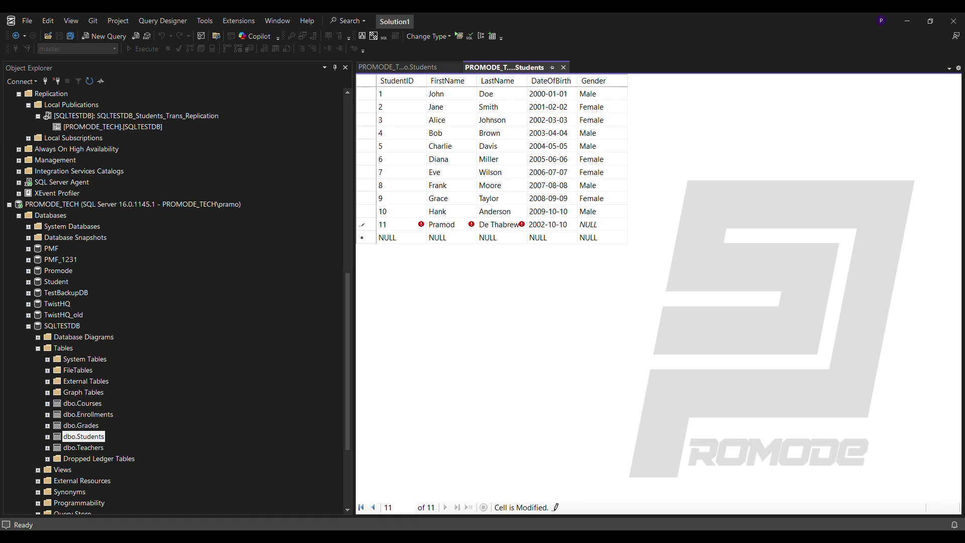
click(588, 229)
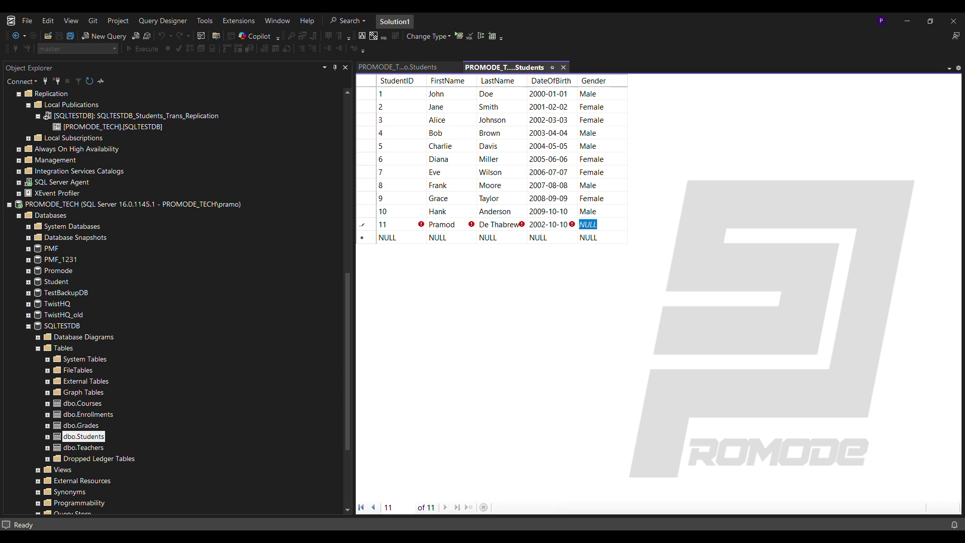
text(Male)
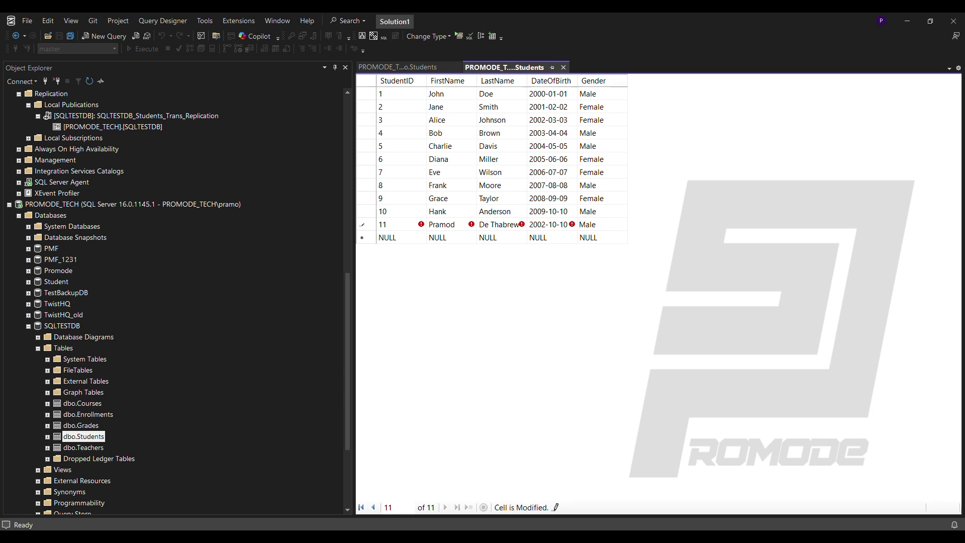
click(396, 239)
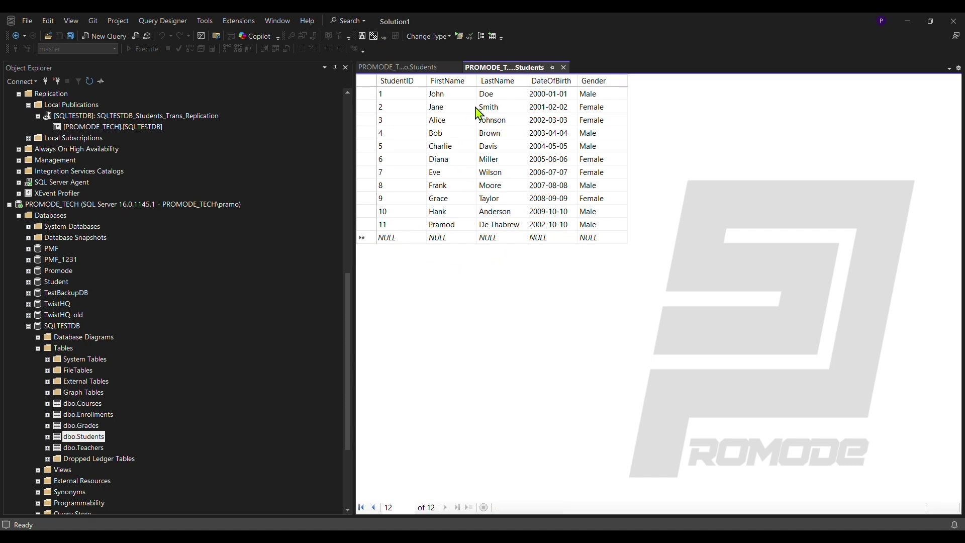
Step: Check the sync status showing 1 transaction with 4 commands delivered, then select the subscriber's Students table
drag(563, 68, 457, 71)
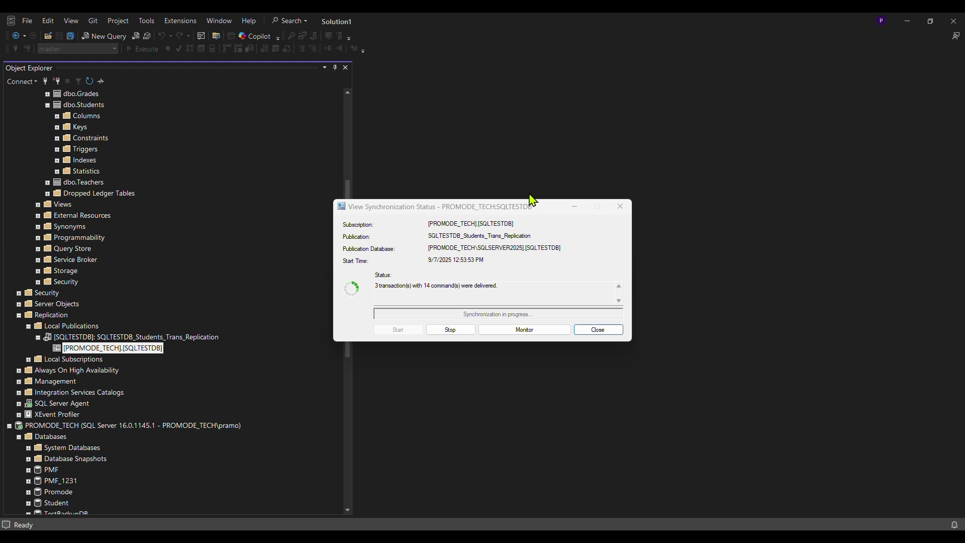
drag(439, 207, 488, 151)
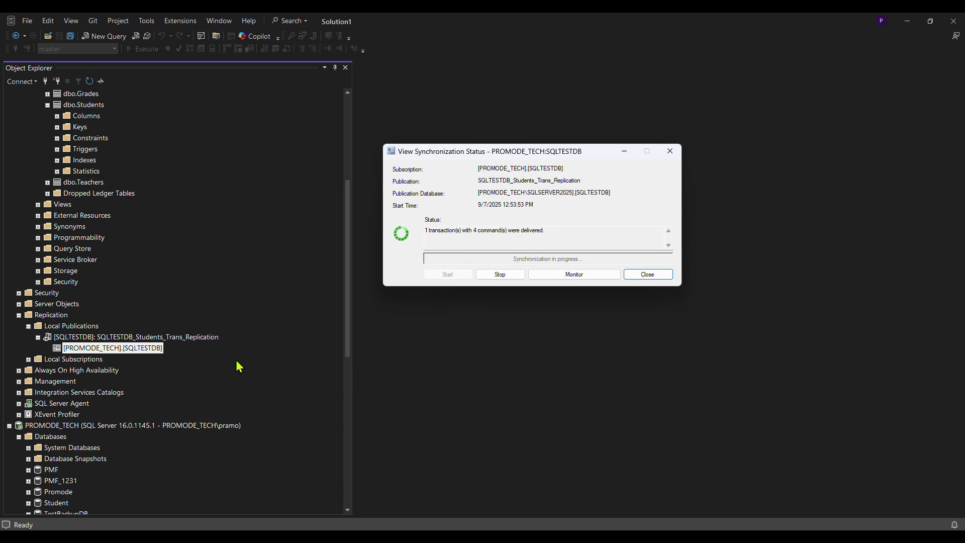
scroll(109, 395, down, 2)
scroll(105, 394, down, 7)
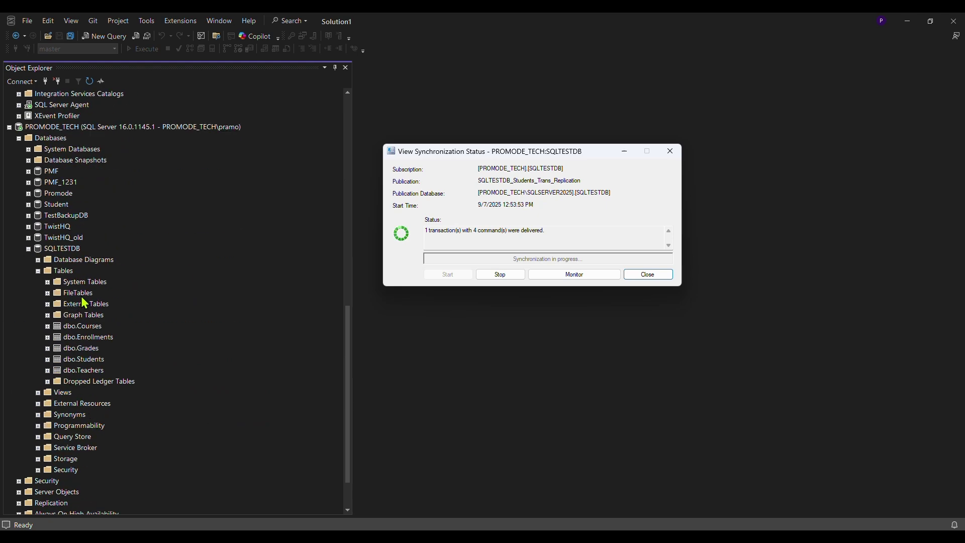
click(97, 362)
Step: Select the top 1000 rows of the subscriber's Students table and confirm StudentID 11 appears
right_click(98, 362)
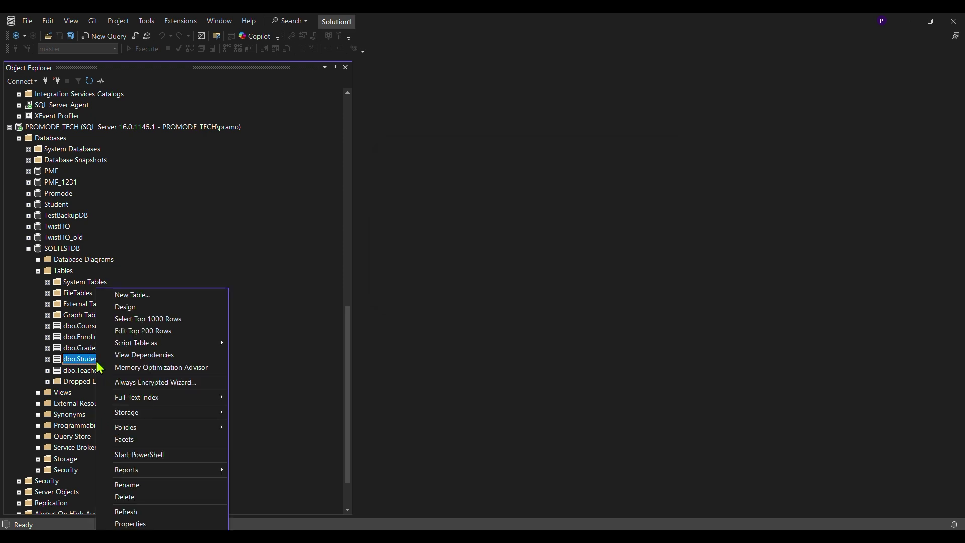
click(167, 323)
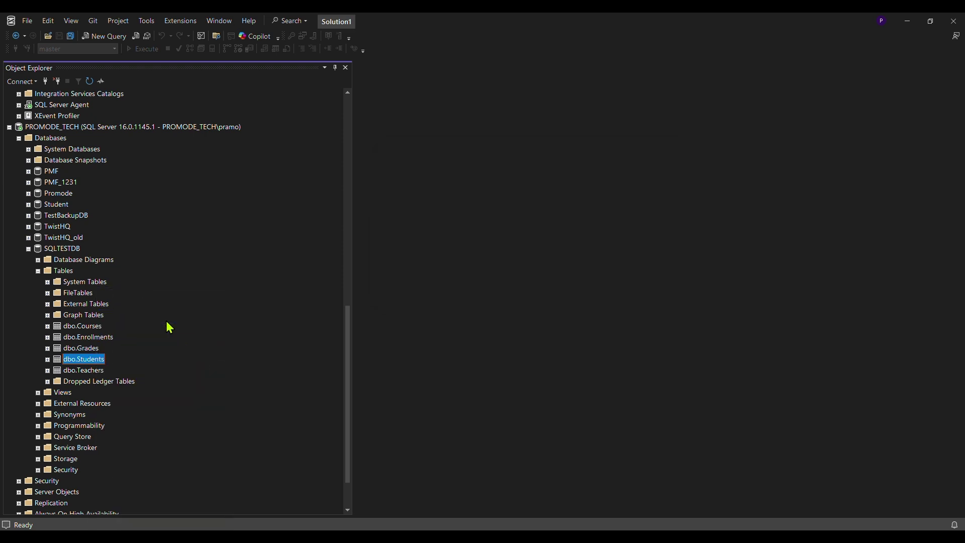
scroll(559, 411, down, 1)
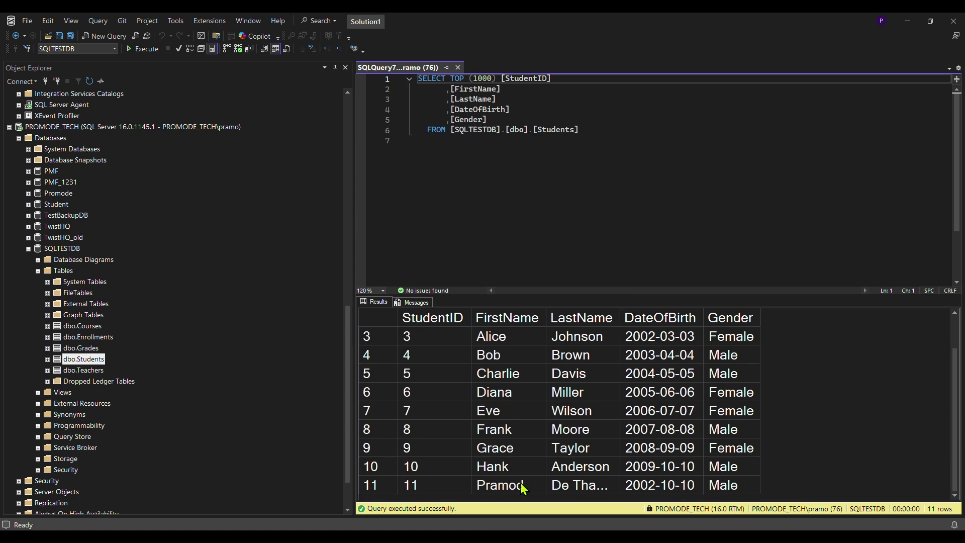
click(433, 486)
click(543, 486)
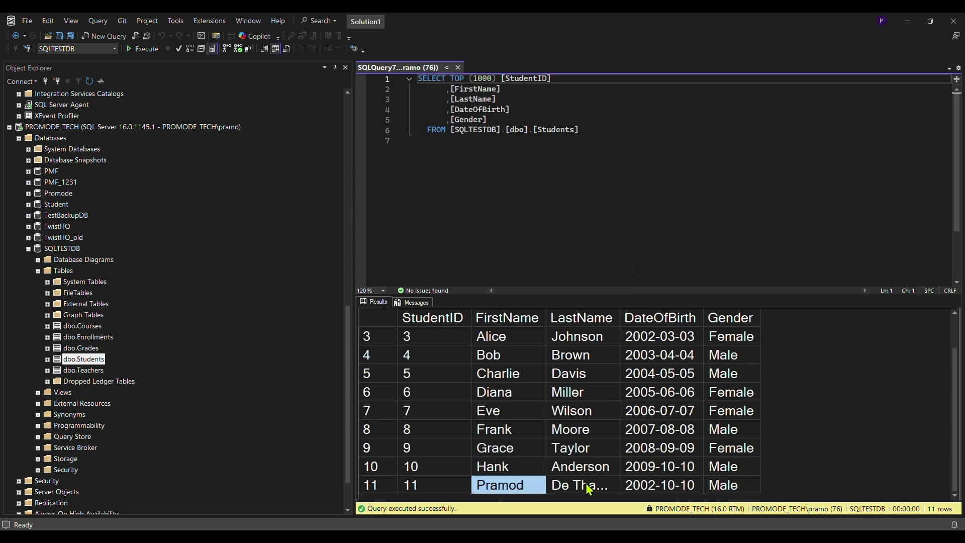
click(586, 487)
double_click(619, 310)
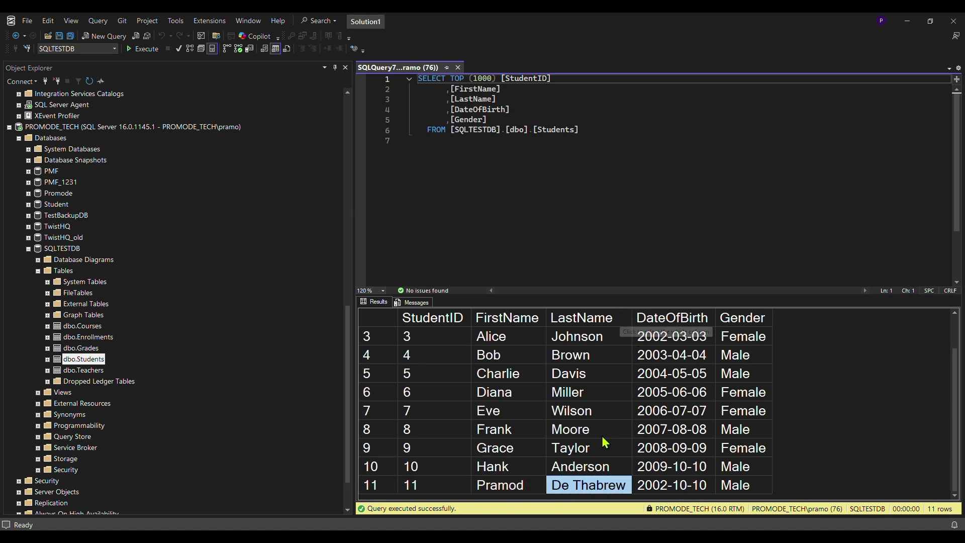
click(495, 485)
click(425, 486)
click(374, 490)
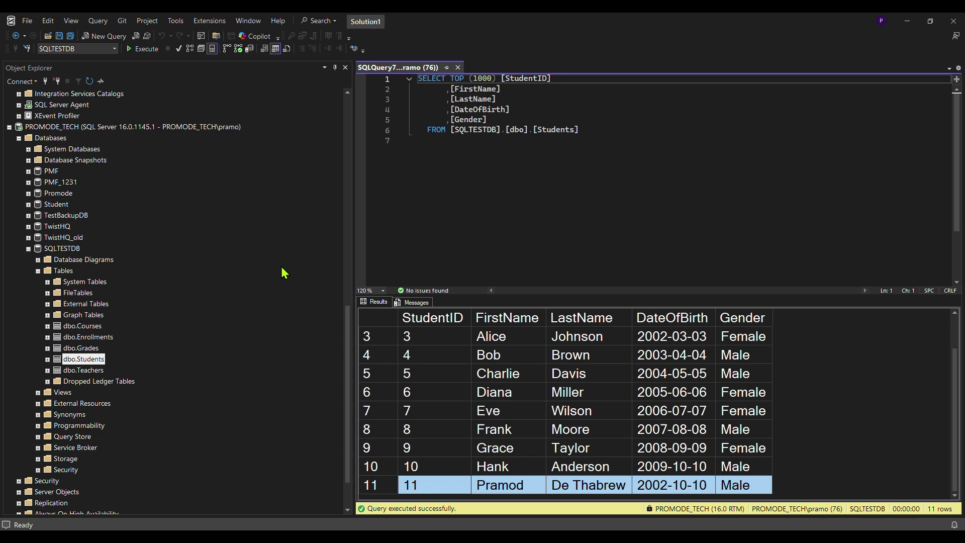
Step: Collapse the subscriber server's tree in Object Explorer
click(10, 126)
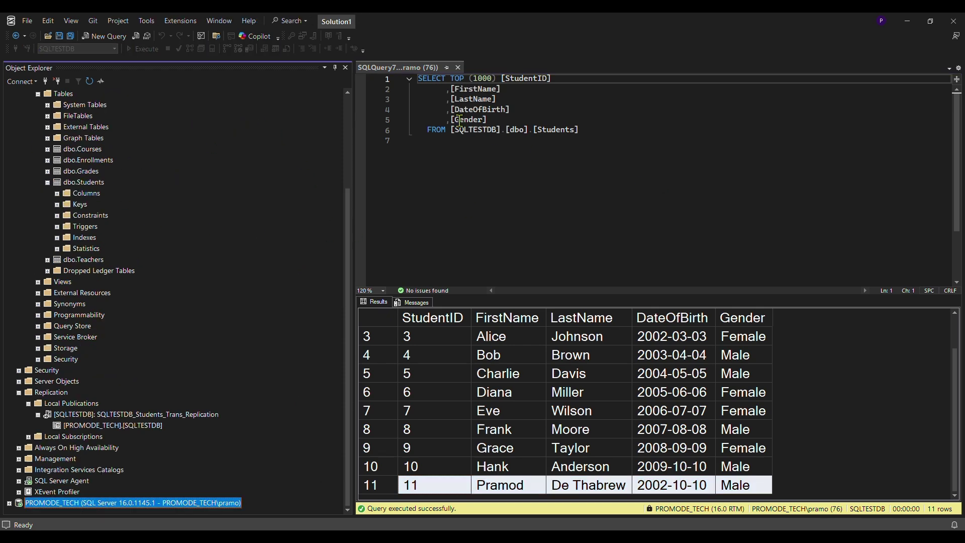
scroll(211, 190, up, 3)
scroll(109, 219, up, 1)
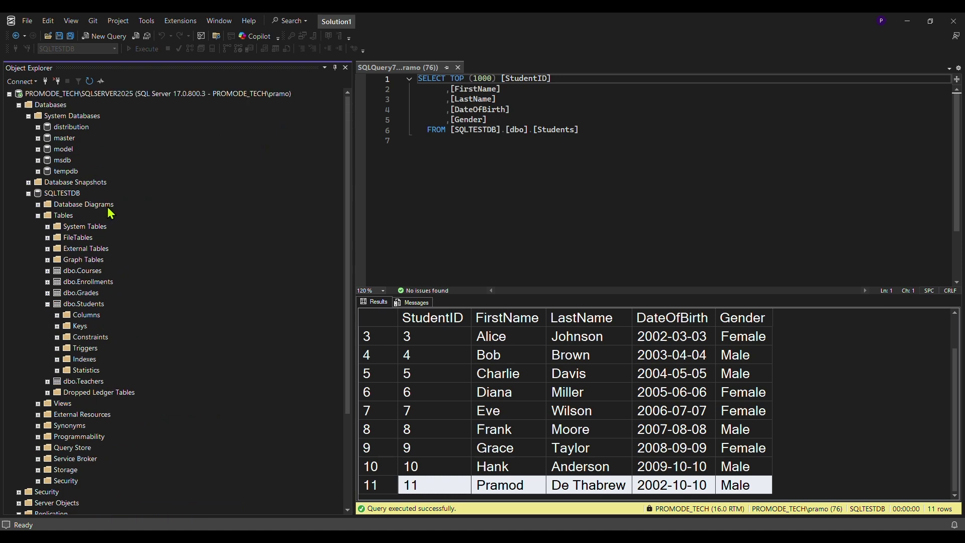